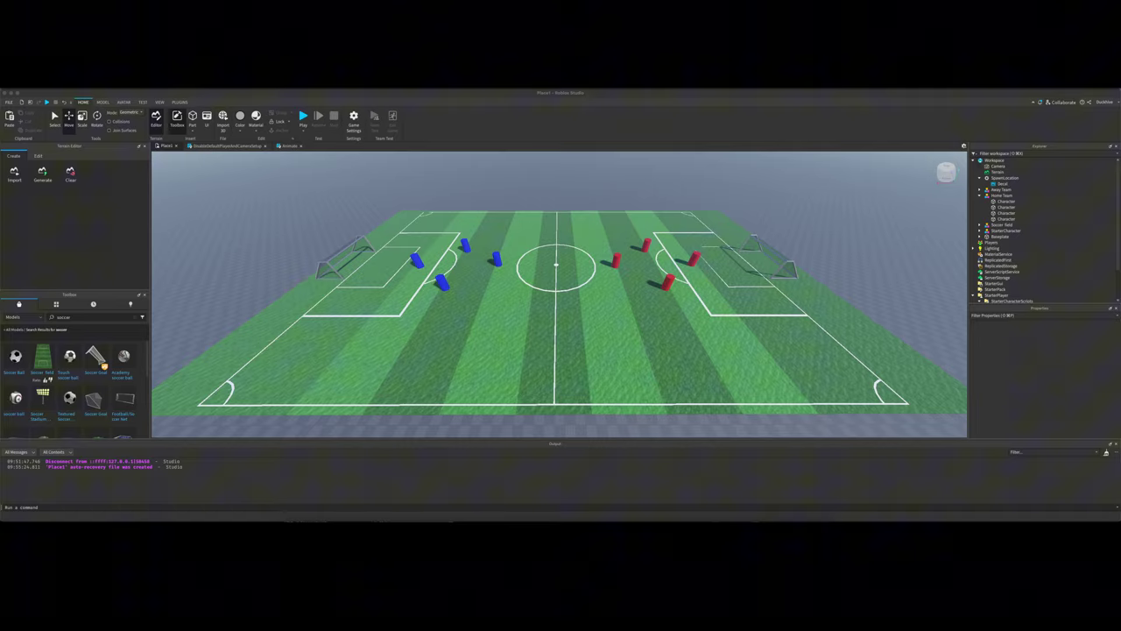
- Watch the Mario Strikers match video full screen in Chrome, then return to Roblox Studio
{"action": "left_click", "coordinate": [450, 521]}
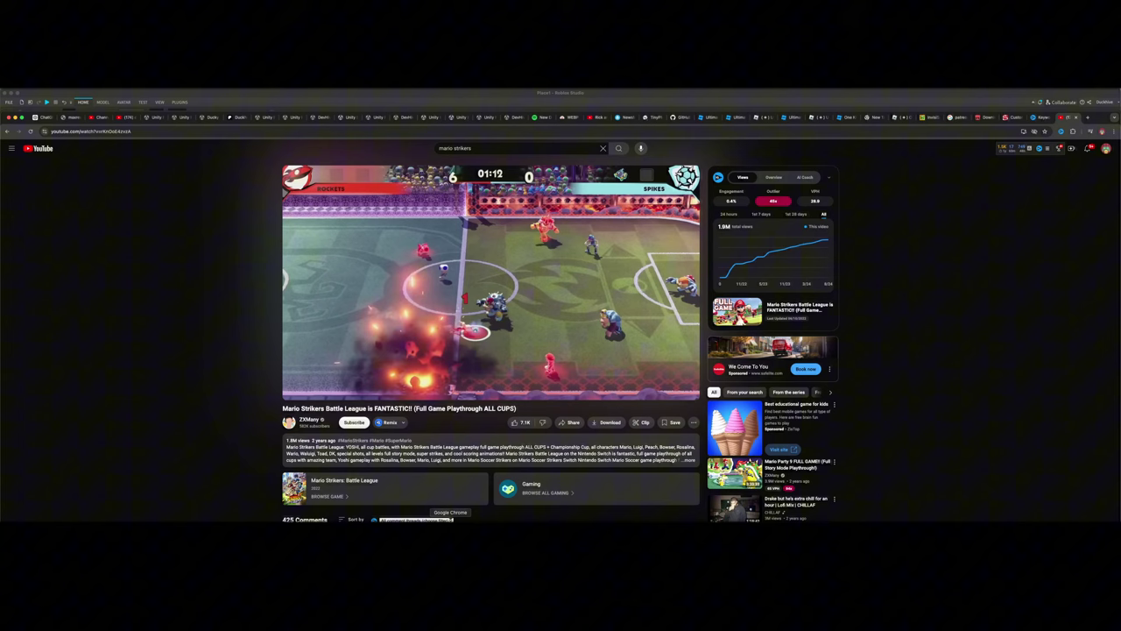
{"action": "key", "text": "f"}
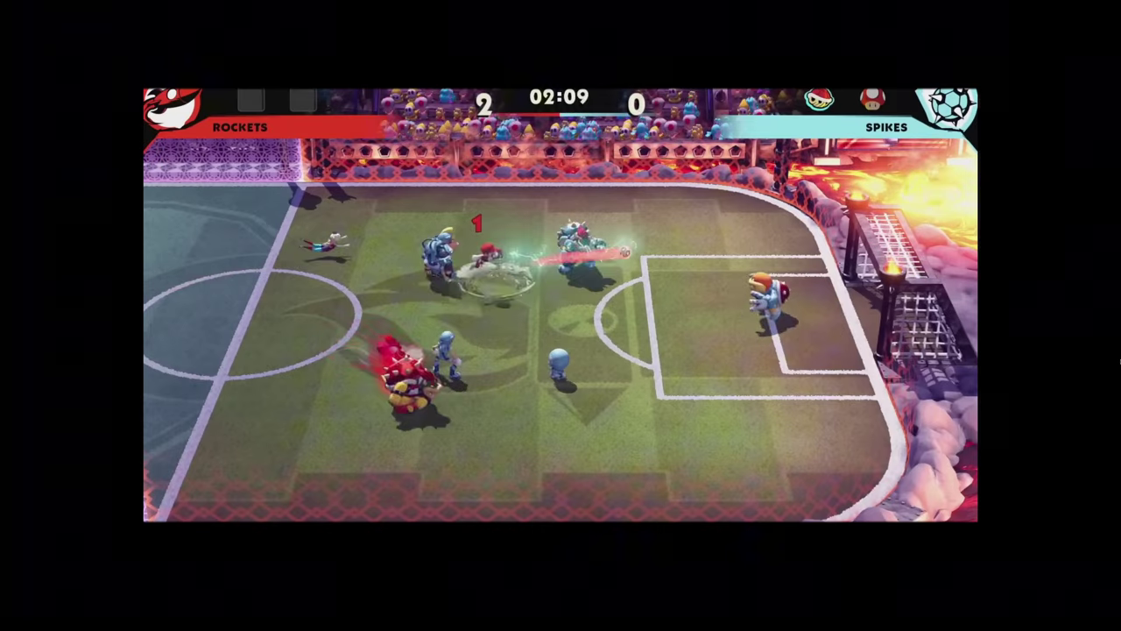
{"action": "key", "text": "Escape"}
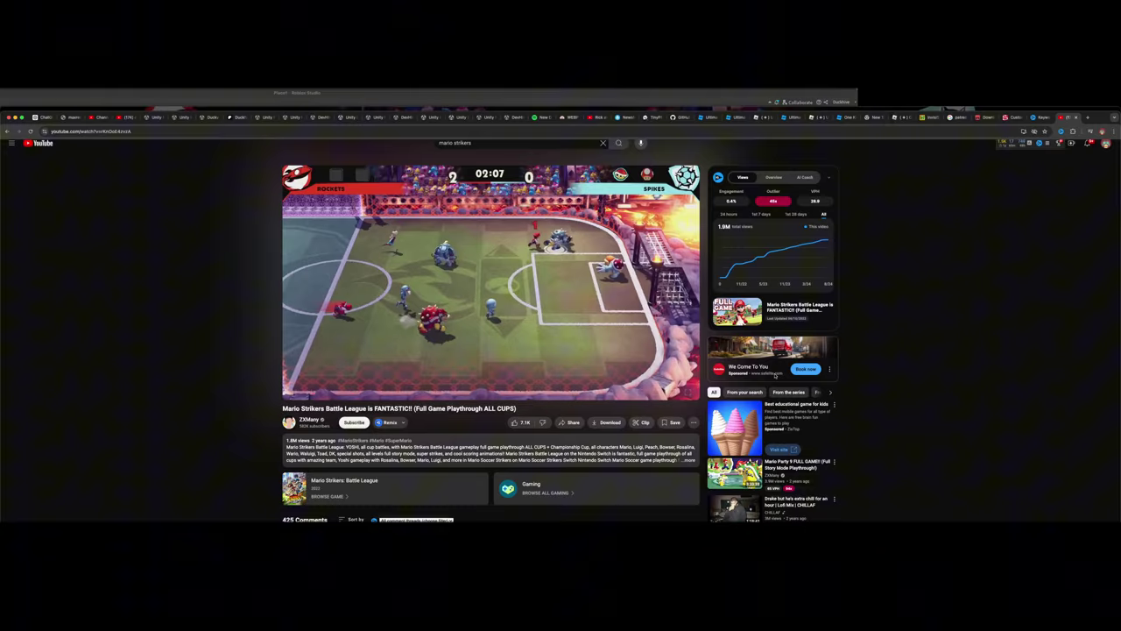
{"action": "key", "text": "super+Tab"}
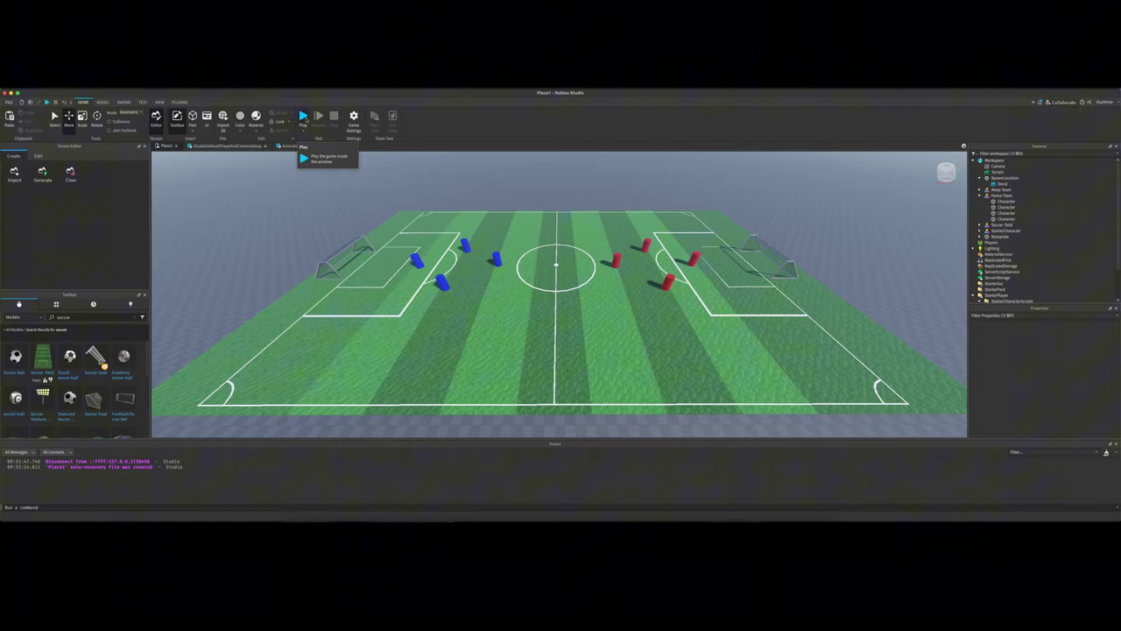
- Playtest the soccer field, switch to the server view, then stop the test
{"action": "left_click", "coordinate": [303, 116]}
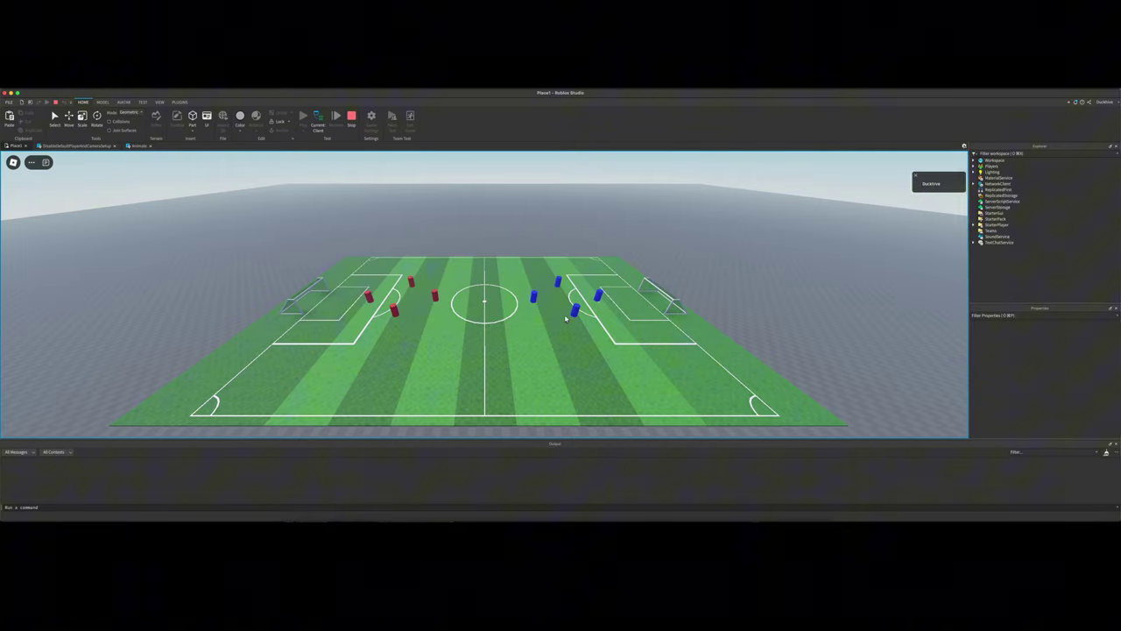
{"action": "left_click", "coordinate": [318, 121]}
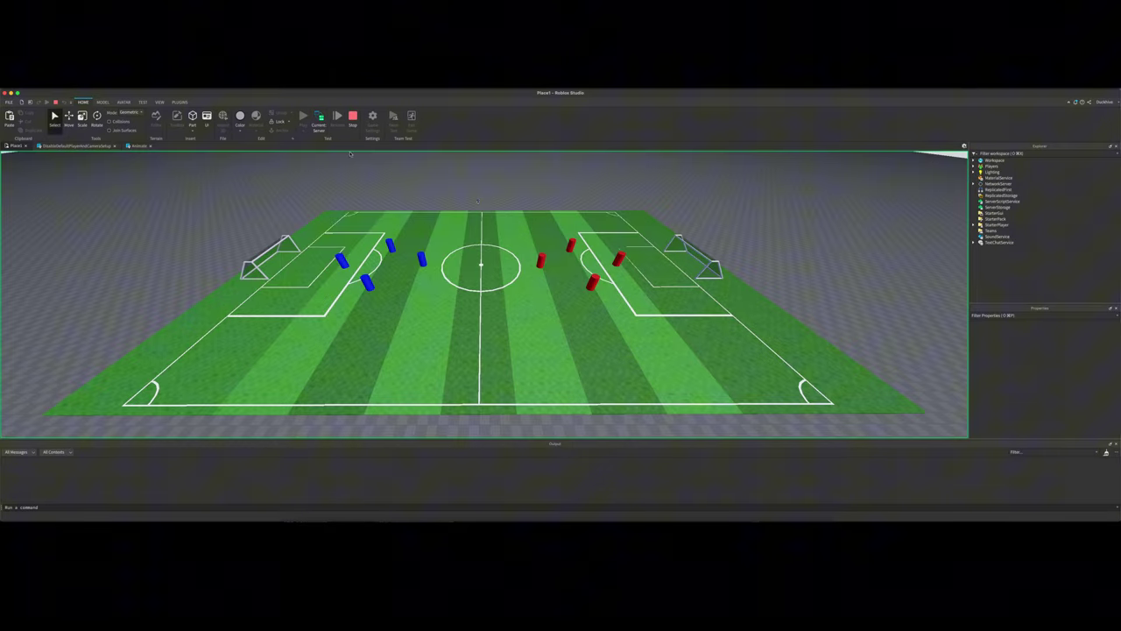
{"action": "scroll", "coordinate": [473, 200], "scroll_direction": "up", "scroll_amount": 8}
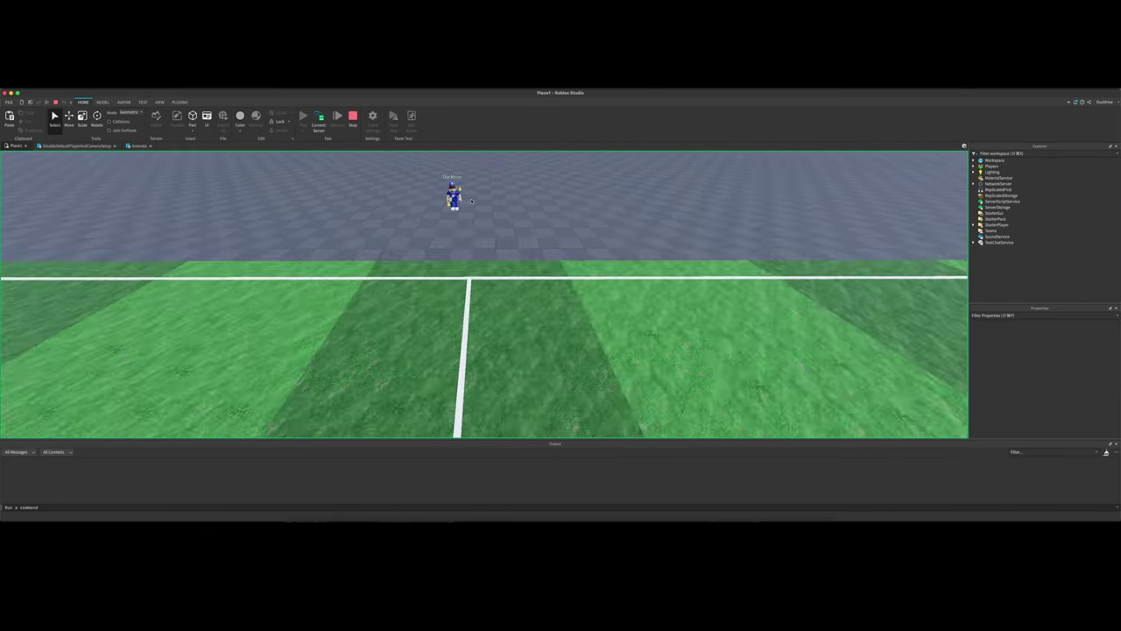
{"action": "scroll", "coordinate": [472, 202], "scroll_direction": "up", "scroll_amount": 3}
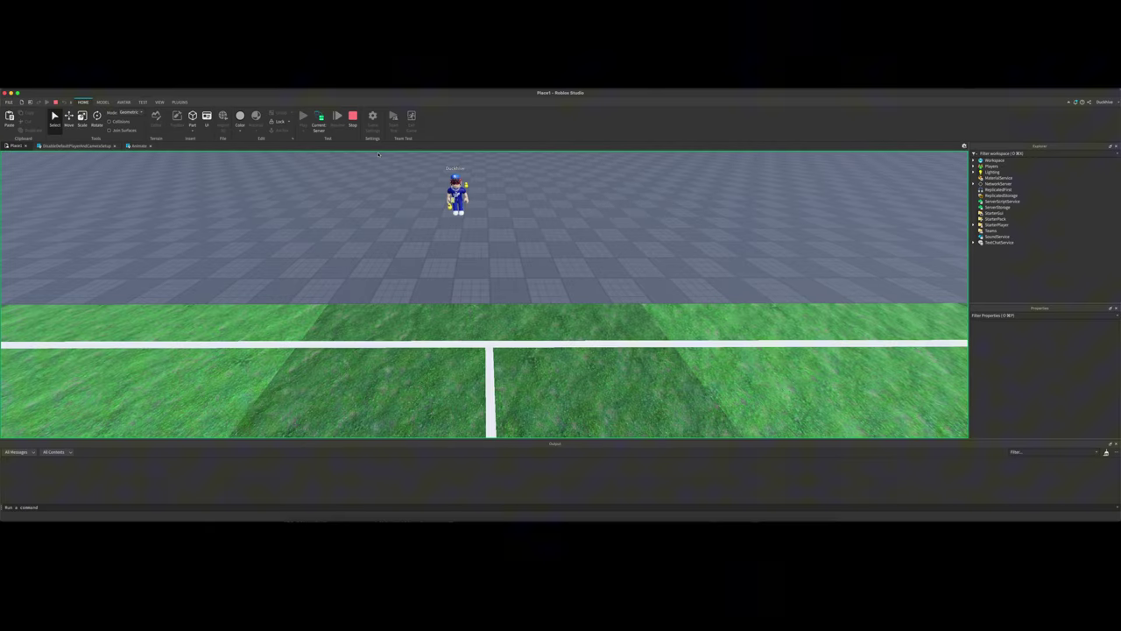
{"action": "left_click", "coordinate": [352, 116]}
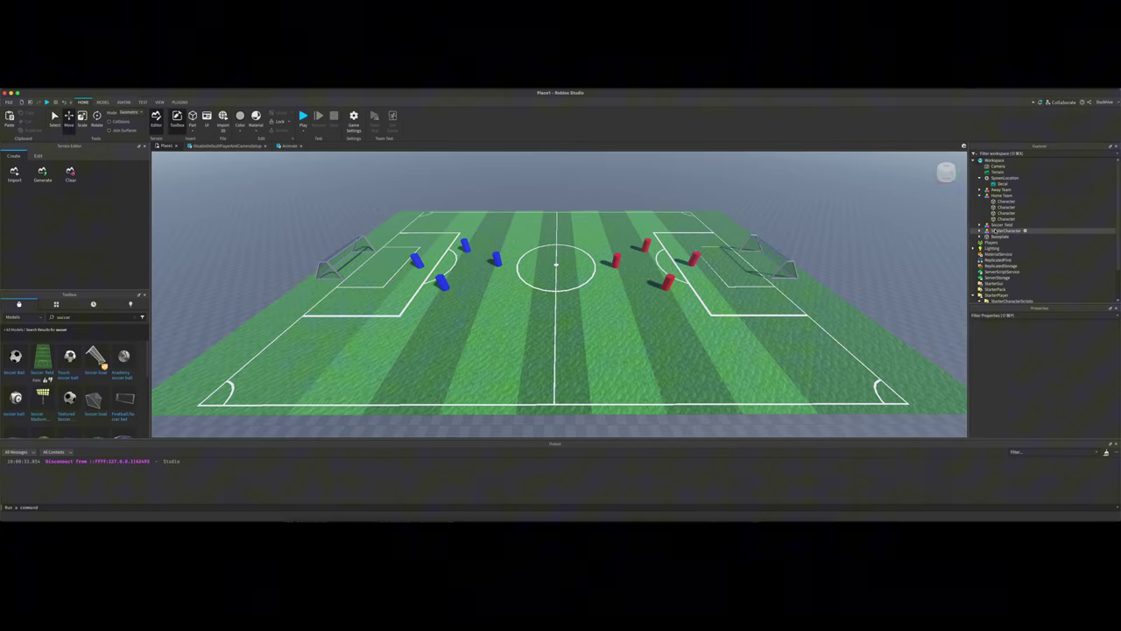
- Move StarterCharacter into StarterPlayer and playtest again, toggling server then back to client view
{"action": "left_click_drag", "start_coordinate": [995, 230], "coordinate": [1001, 298]}
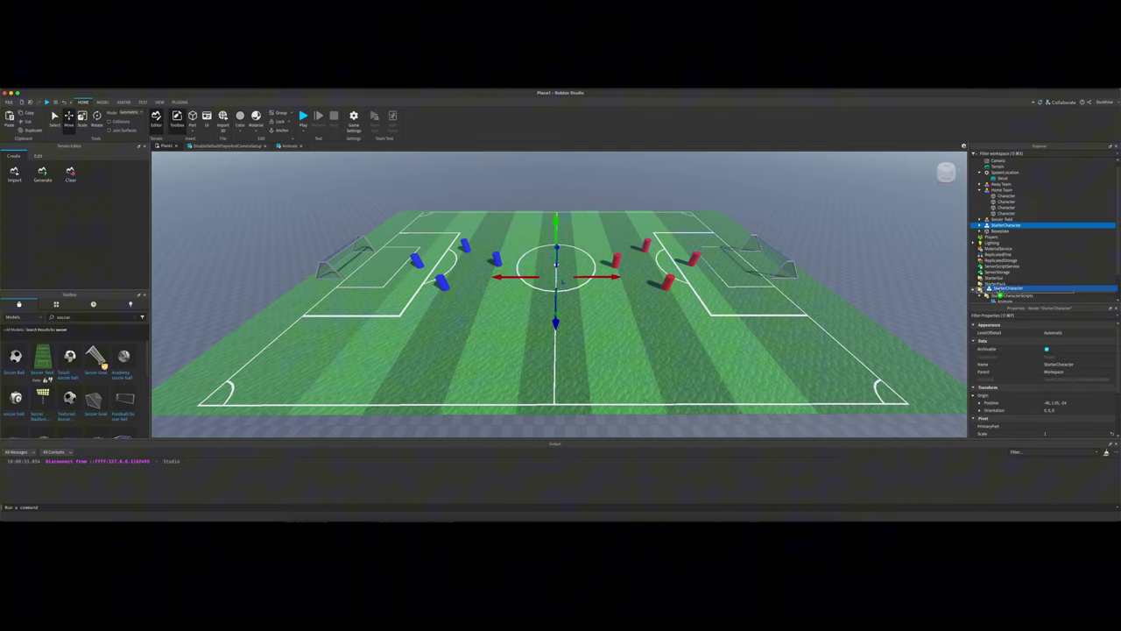
{"action": "left_click", "coordinate": [303, 117]}
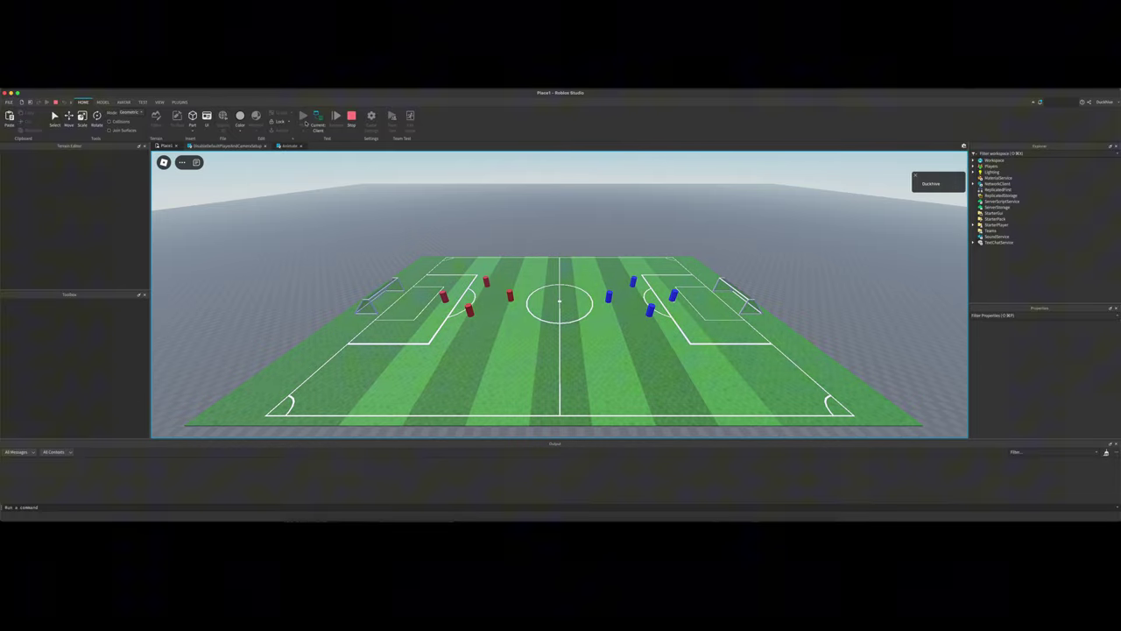
{"action": "left_click", "coordinate": [317, 122]}
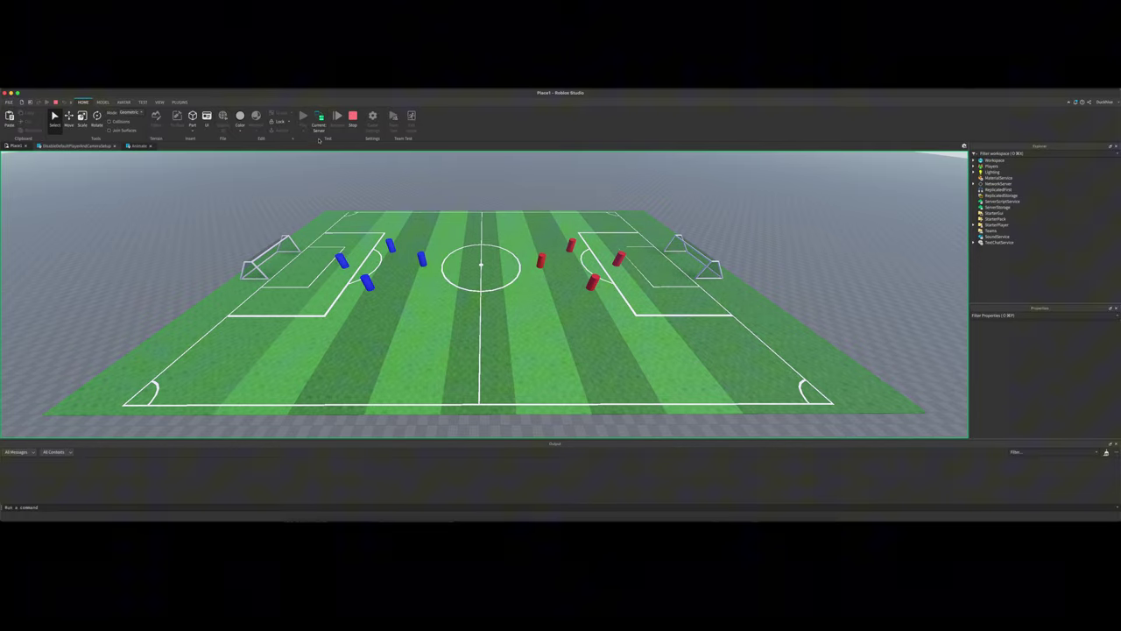
{"action": "left_click", "coordinate": [318, 123]}
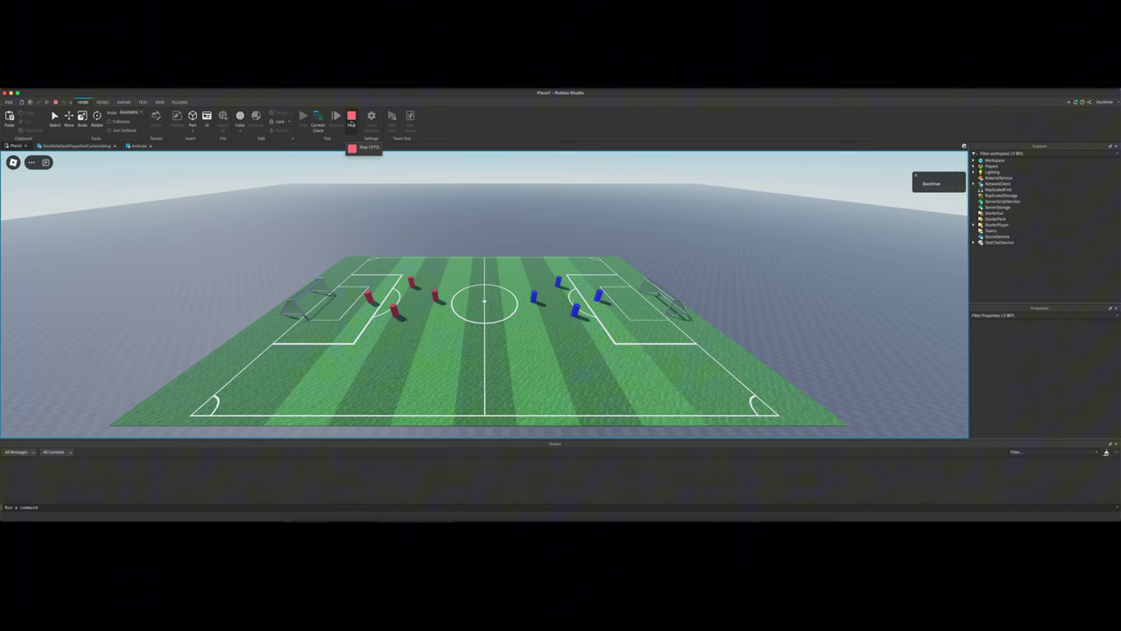
- Stop the running playtest with the red Stop button on the Home tab
{"action": "left_click", "coordinate": [351, 124]}
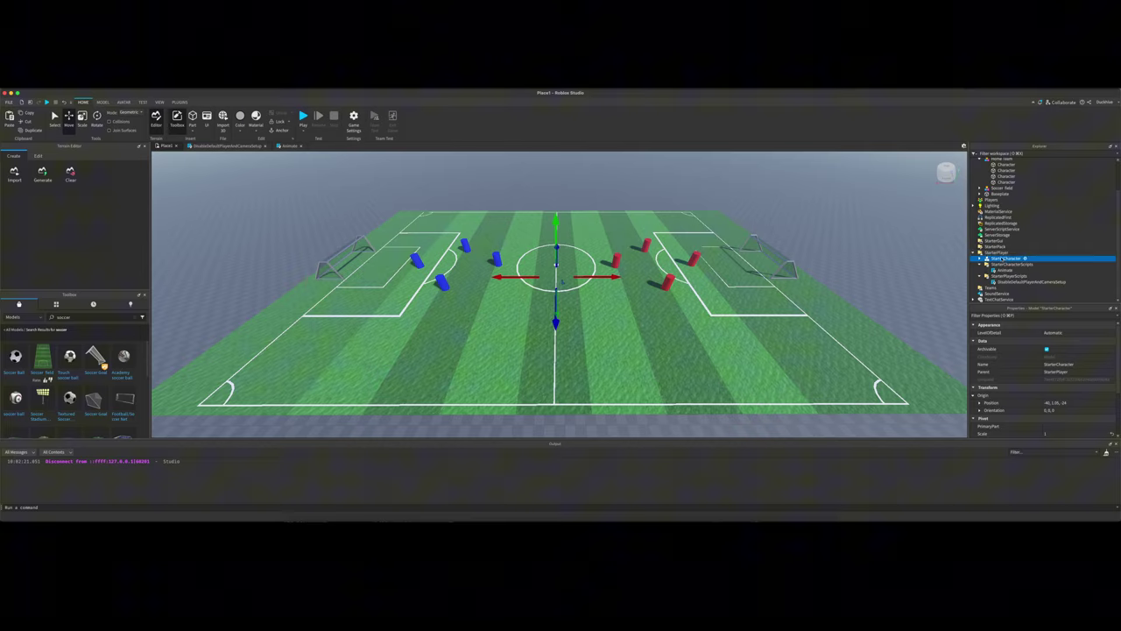
- Rename the new Model in Workspace to StarterCharacter
{"action": "scroll", "coordinate": [1003, 210], "scroll_direction": "up", "scroll_amount": 3}
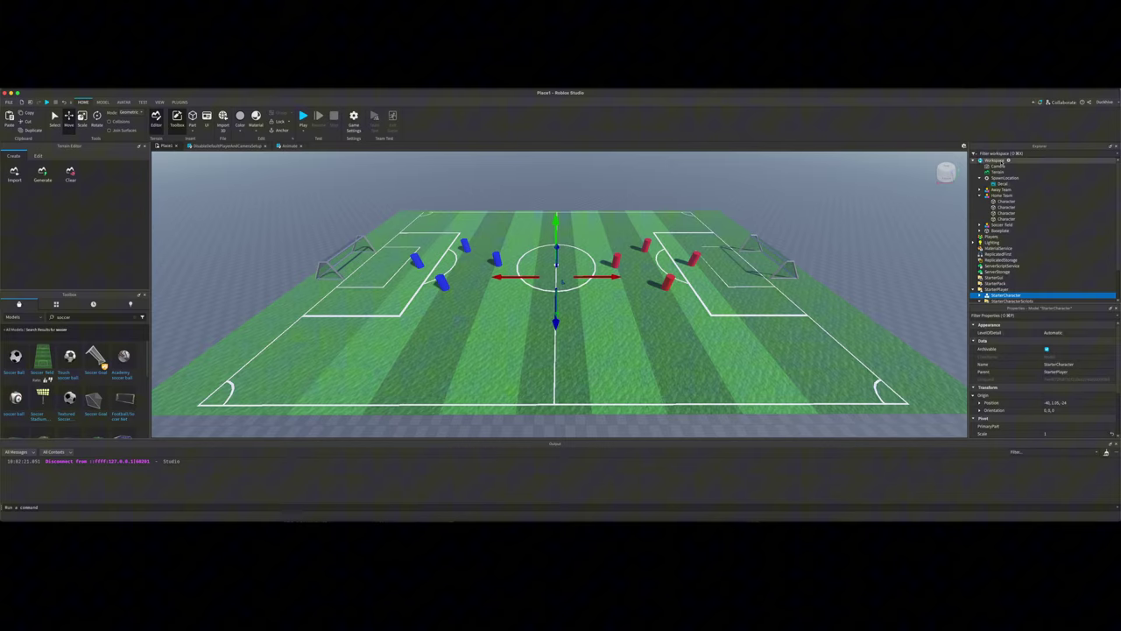
{"action": "left_click", "coordinate": [1009, 160]}
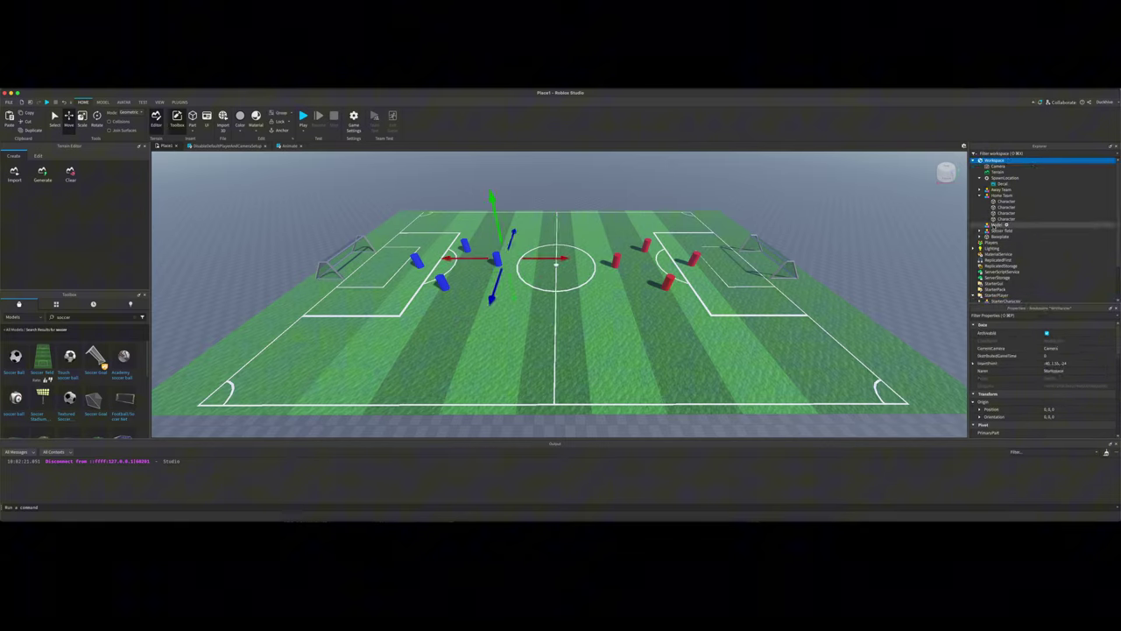
{"action": "left_click", "coordinate": [982, 195]}
{"action": "left_click", "coordinate": [984, 202]}
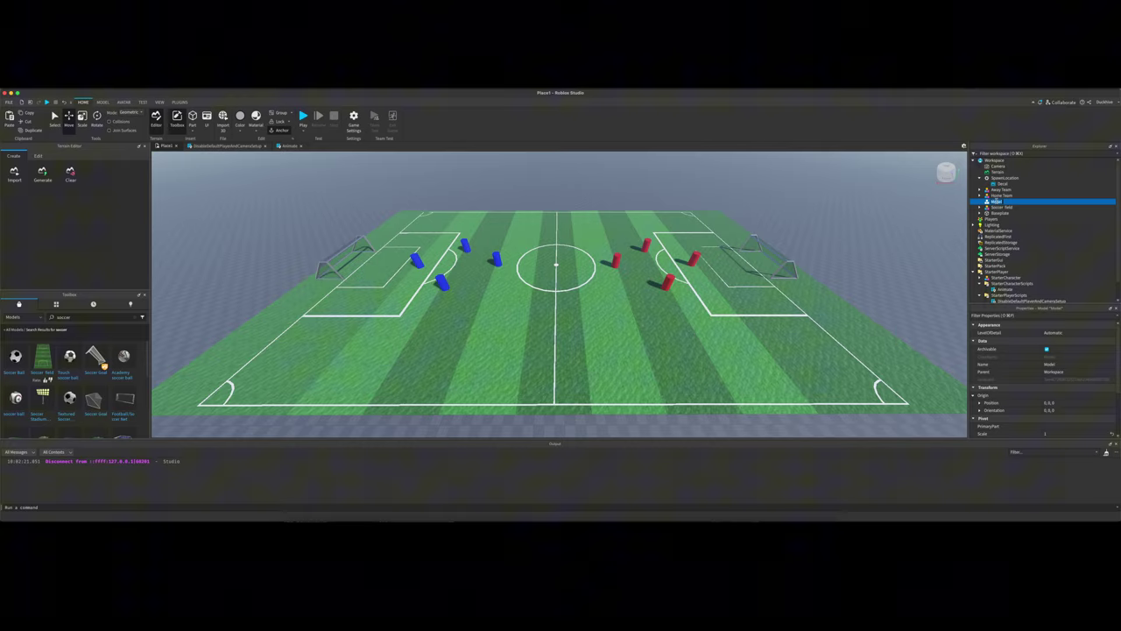
{"action": "left_click", "coordinate": [996, 201]}
{"action": "key", "text": "Return"}
- Insert a Part into StarterCharacter and name it HumanoidRootPart
{"action": "left_click", "coordinate": [1025, 202]}
{"action": "type", "text": "part"}
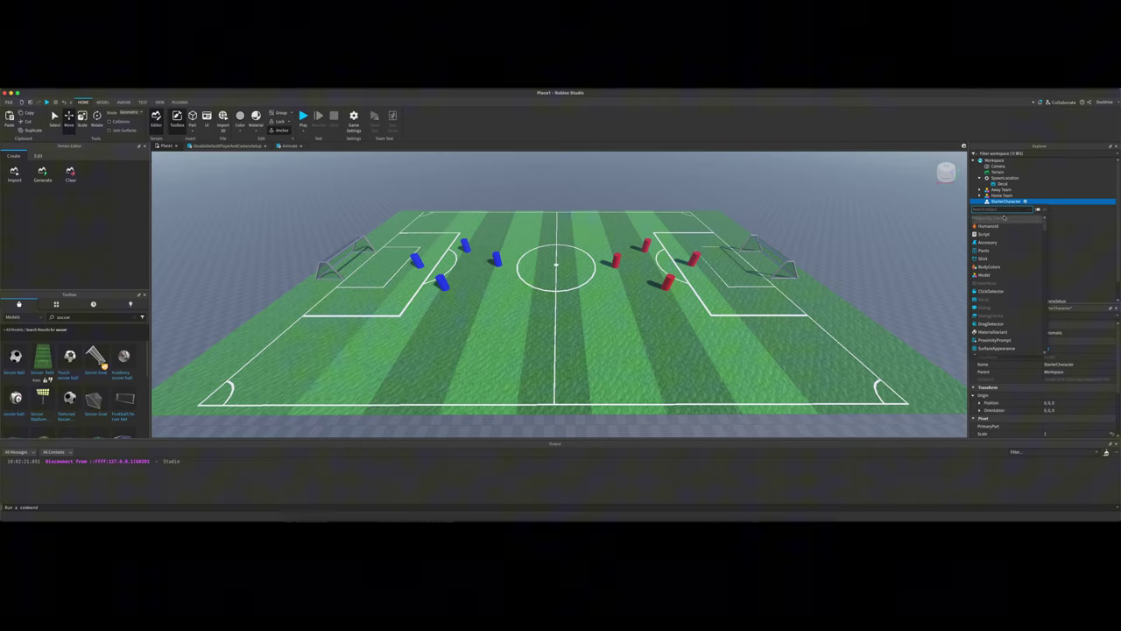
{"action": "left_click", "coordinate": [1004, 217]}
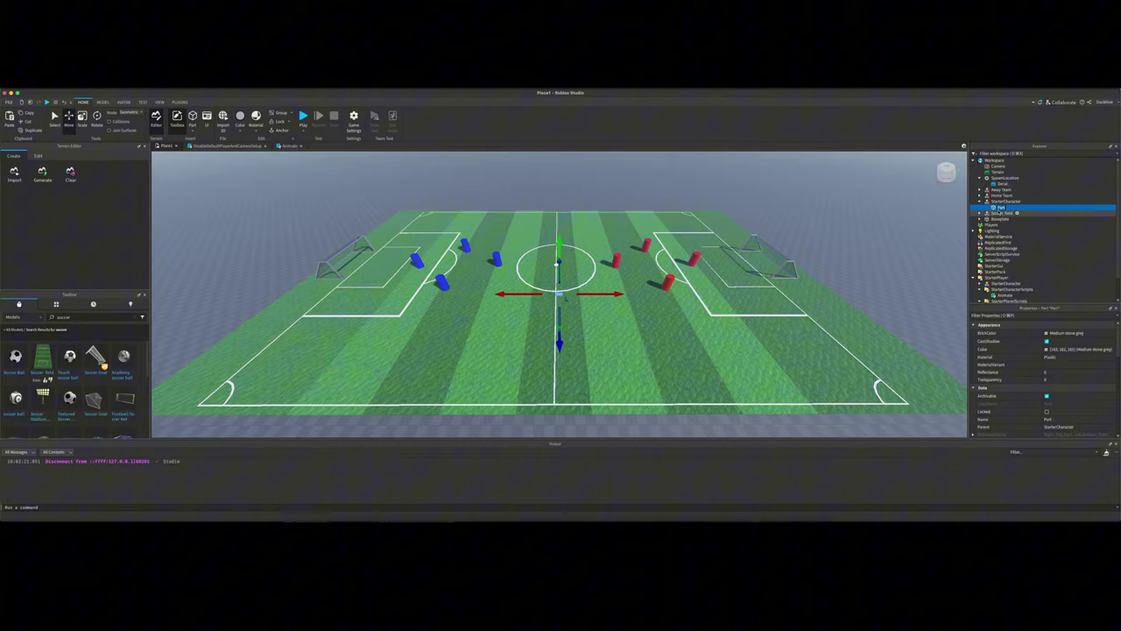
{"action": "key", "text": "F2"}
{"action": "type", "text": "HamanoidRoot"}
{"action": "key", "text": "Return"}
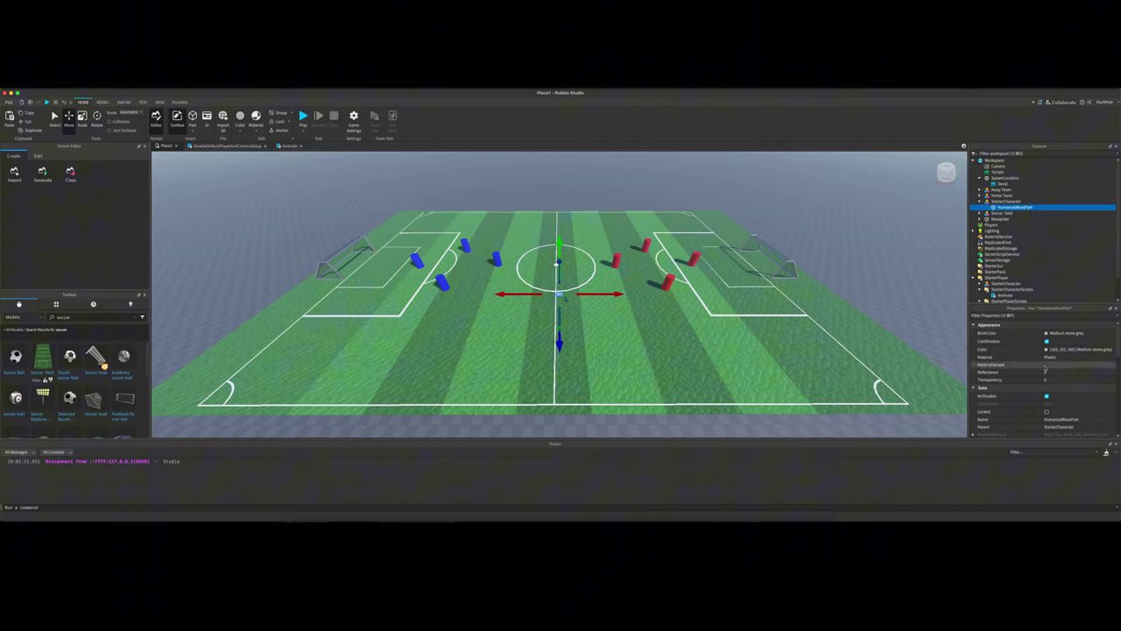
- Set the HumanoidRootPart's Transparency to 1
{"action": "left_click", "coordinate": [1047, 380]}
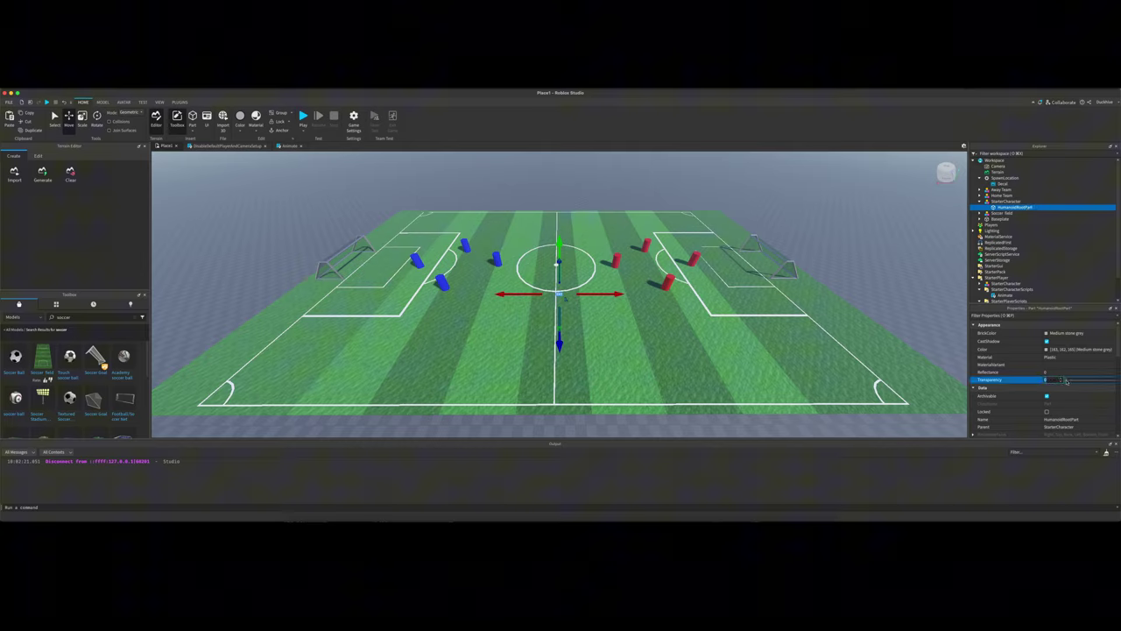
{"action": "left_click_drag", "start_coordinate": [1066, 382], "coordinate": [1119, 382]}
{"action": "left_click", "coordinate": [1006, 203]}
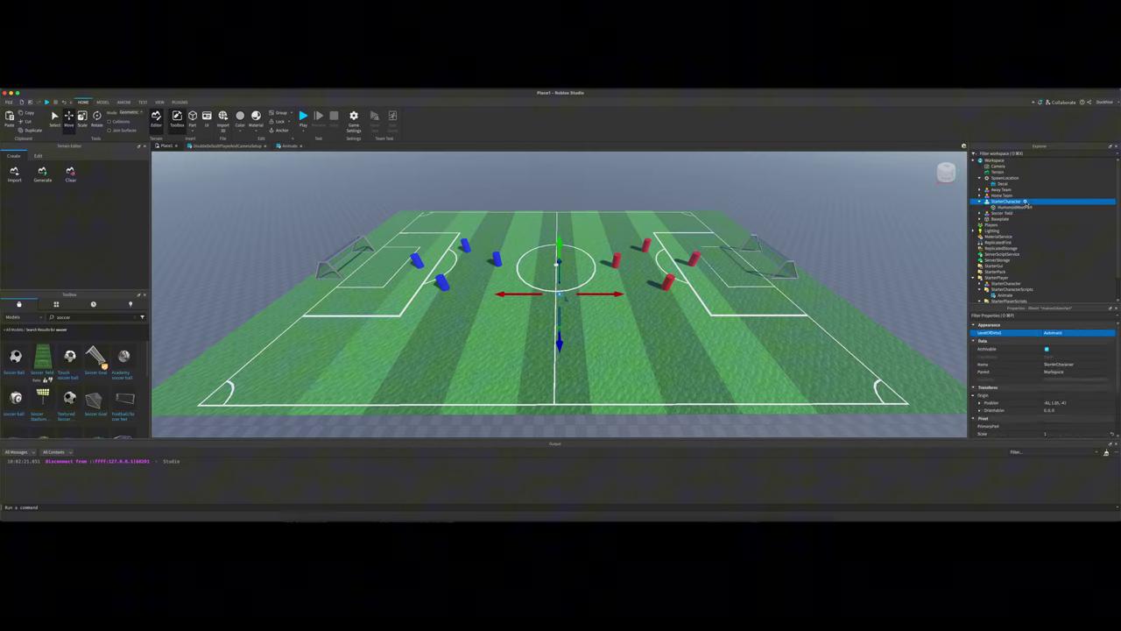
- Add a Humanoid to StarterCharacter and drag the model from Workspace into StarterPlayer
{"action": "left_click", "coordinate": [1025, 201]}
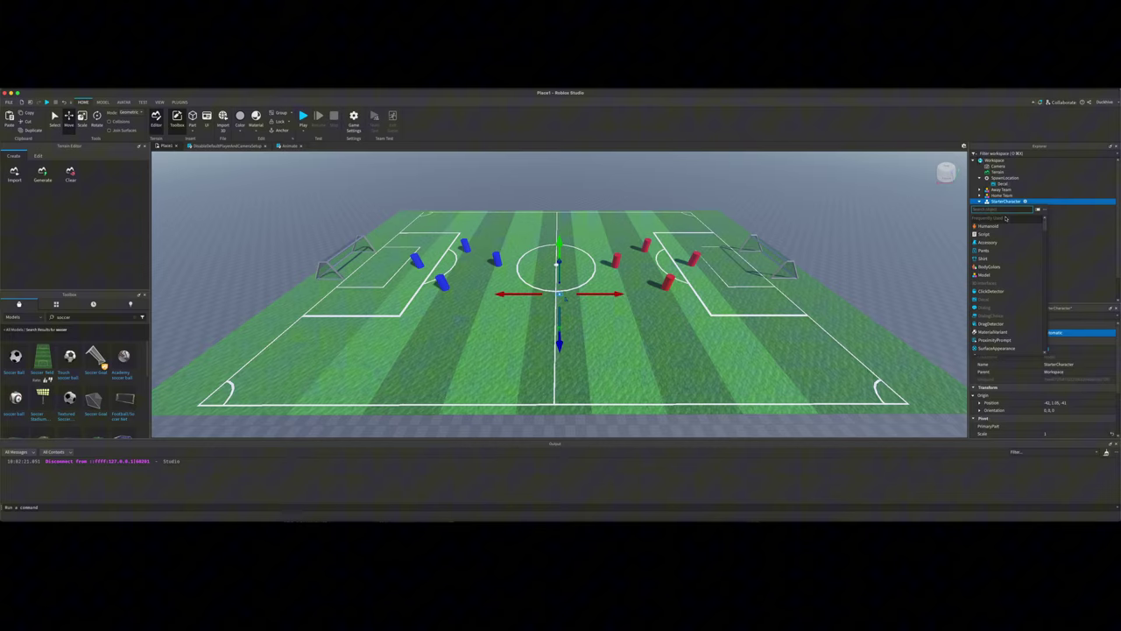
{"action": "left_click", "coordinate": [998, 227]}
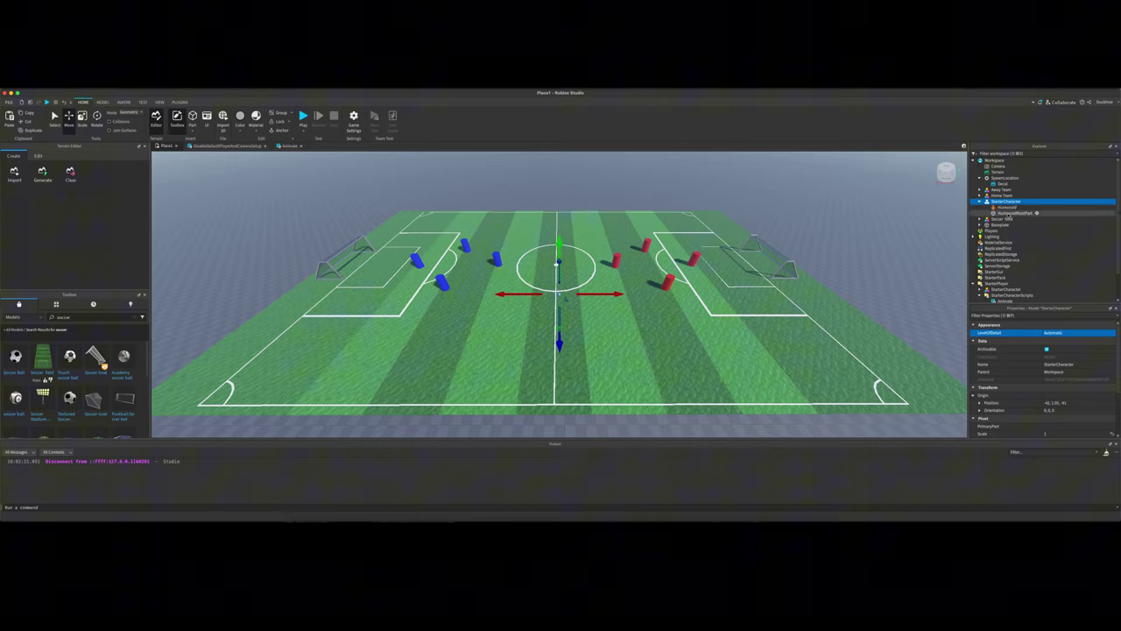
{"action": "left_click", "coordinate": [981, 202]}
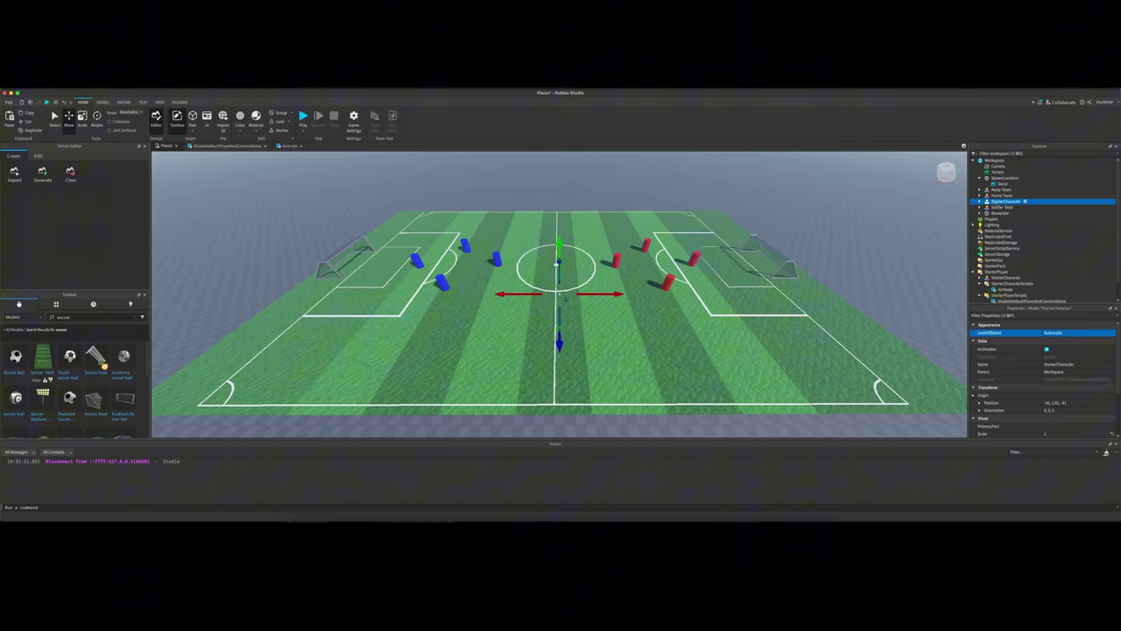
{"action": "left_click_drag", "start_coordinate": [997, 205], "coordinate": [1001, 271]}
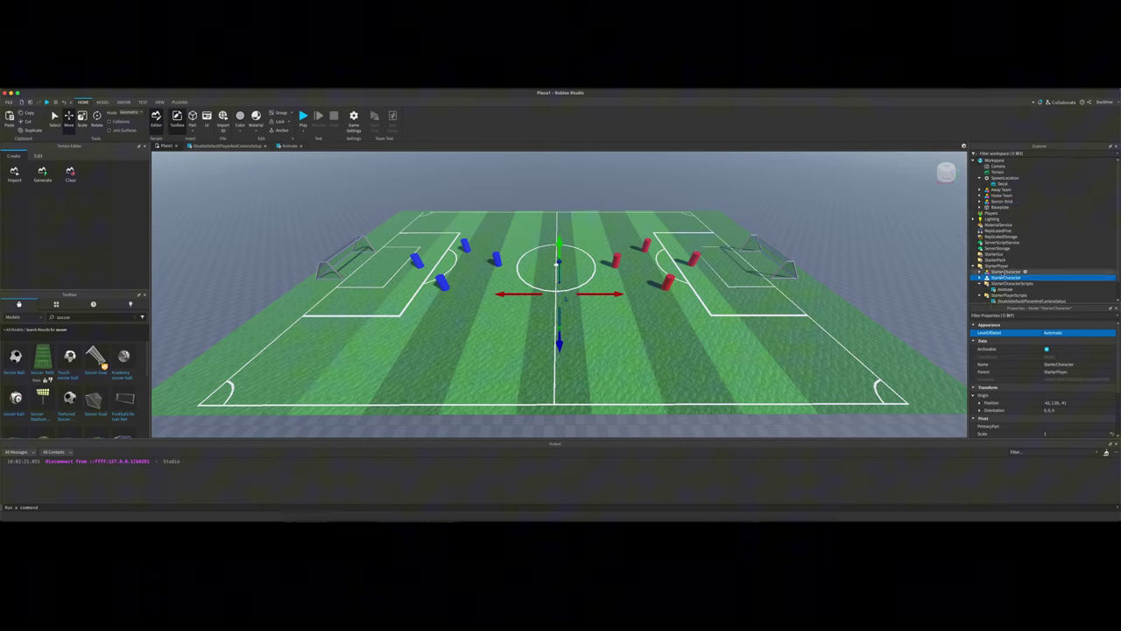
{"action": "right_click", "coordinate": [1003, 277]}
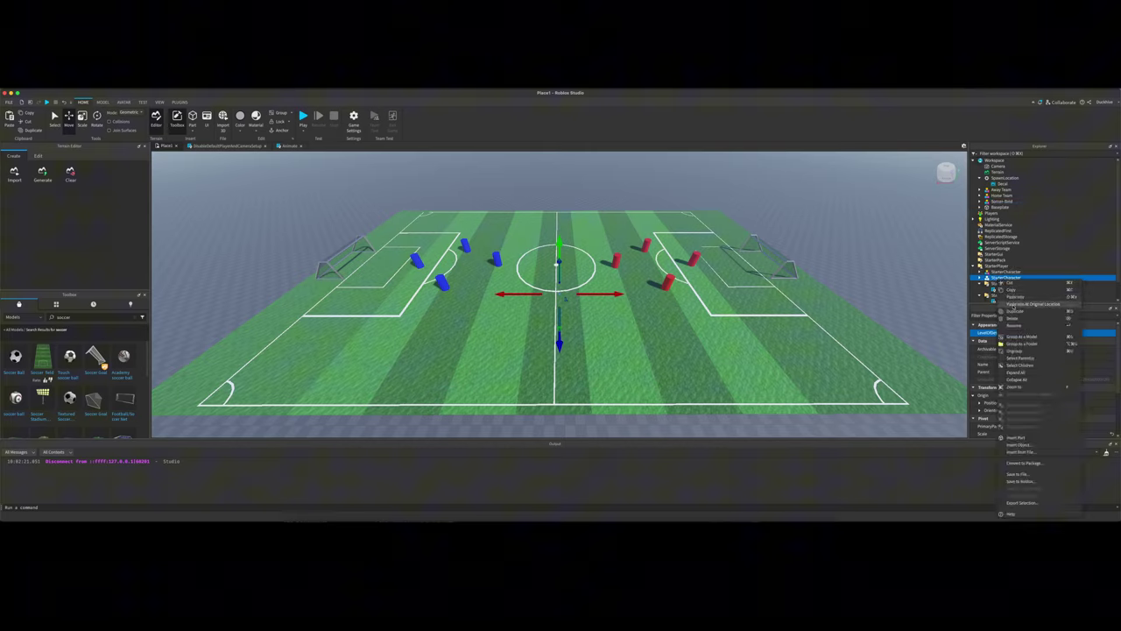
{"action": "key", "text": "Escape"}
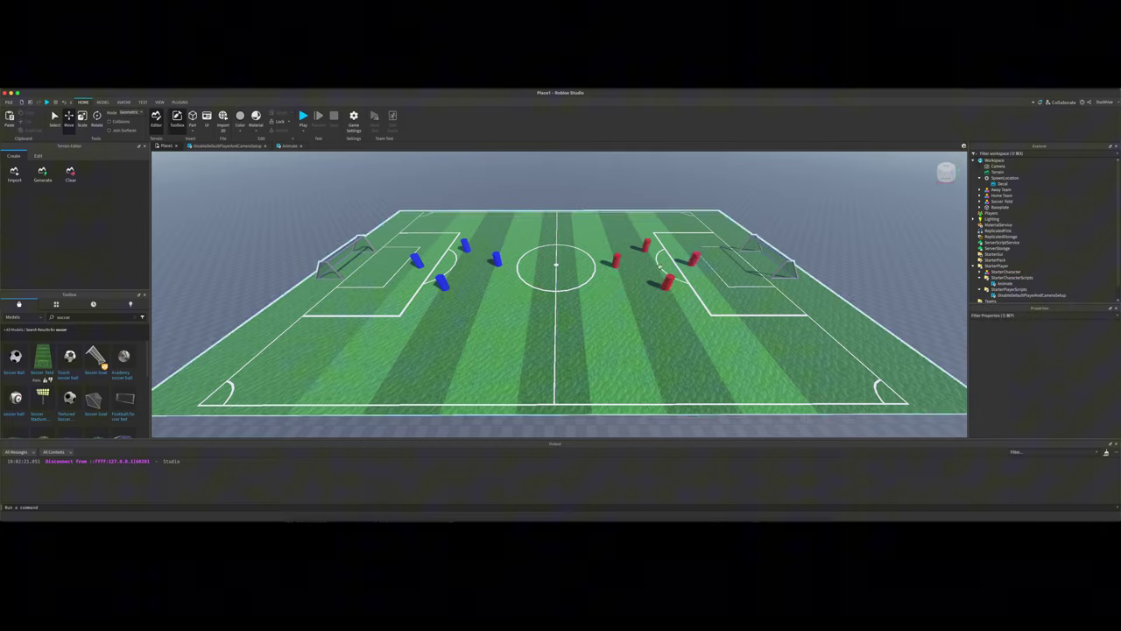
- Disable the Animate and DisableDefaultPlayerAndCameraSetup scripts, then run and stop a quick playtest
{"action": "left_click", "coordinate": [1005, 283]}
{"action": "left_click", "coordinate": [1034, 296], "text": "super"}
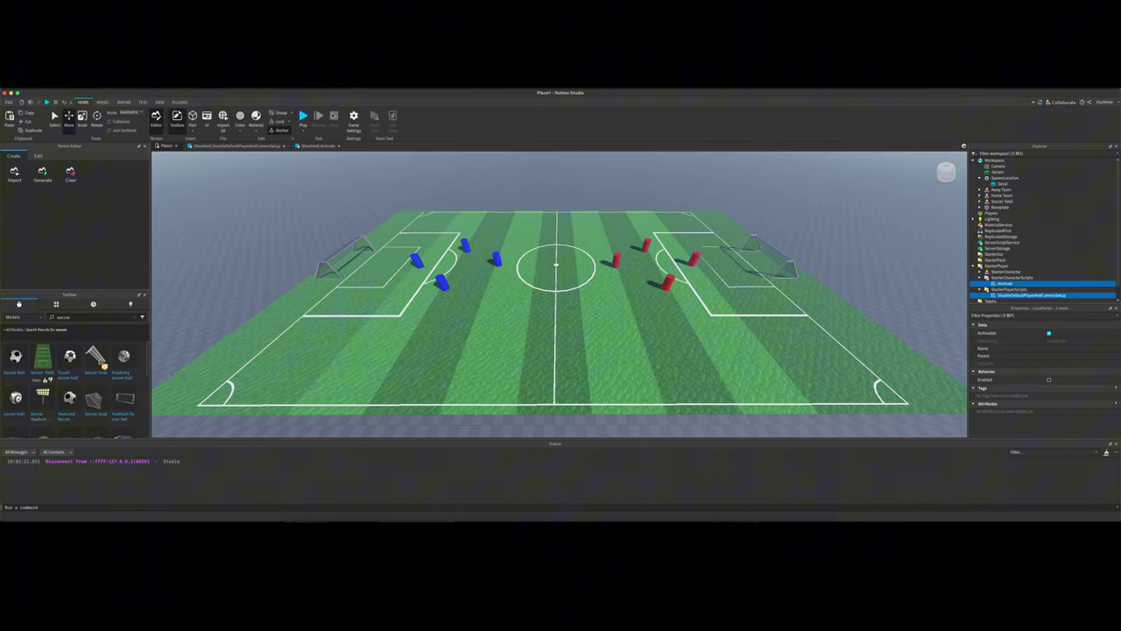
{"action": "left_click", "coordinate": [303, 117]}
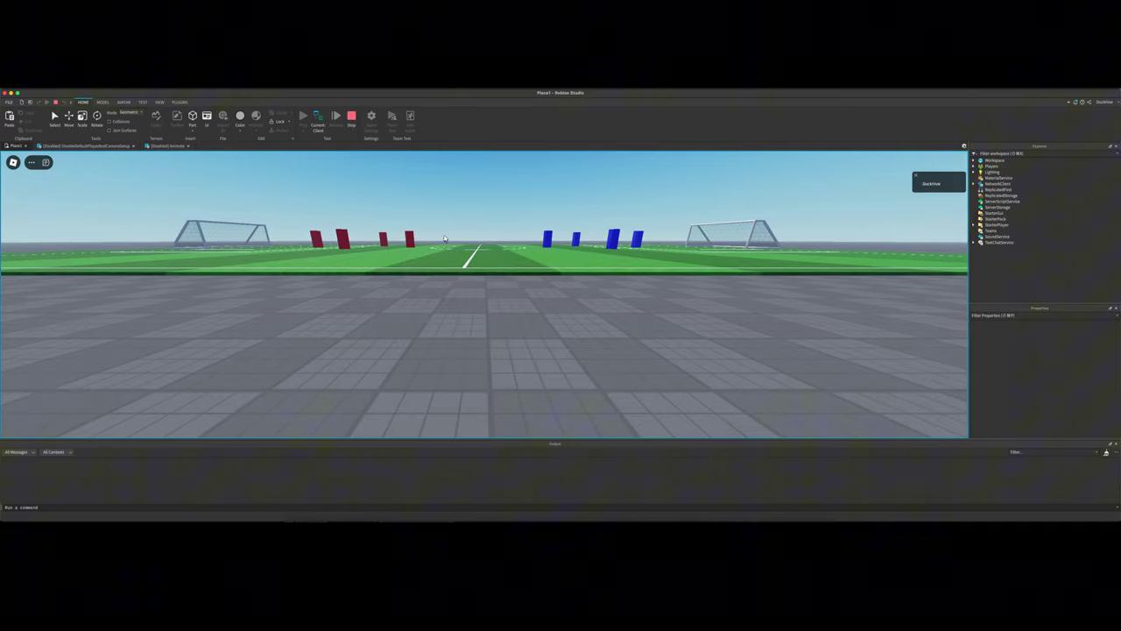
{"action": "left_click", "coordinate": [351, 117]}
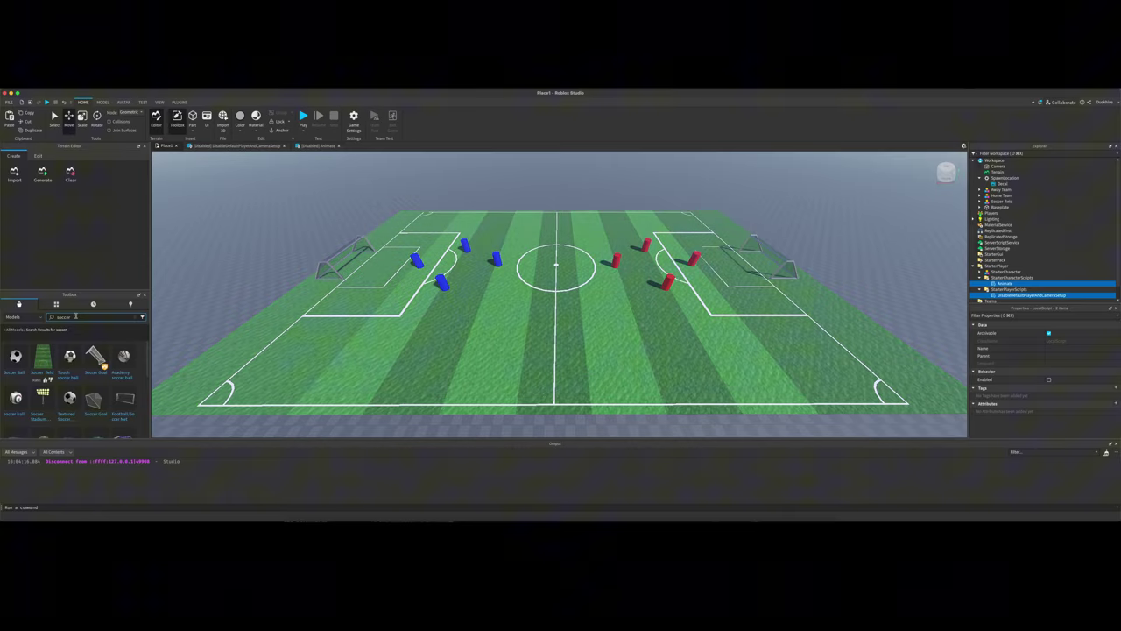
- Bring up and dismiss the Toolbox search suggestions for the soccer model
{"action": "left_click", "coordinate": [84, 318]}
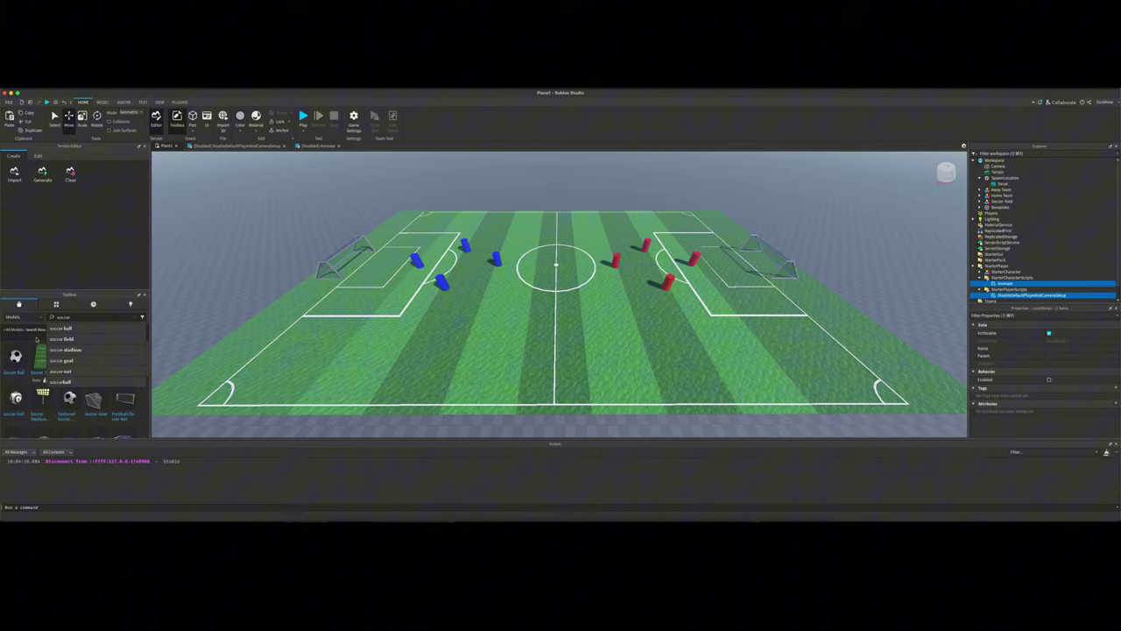
{"action": "key", "text": "Return"}
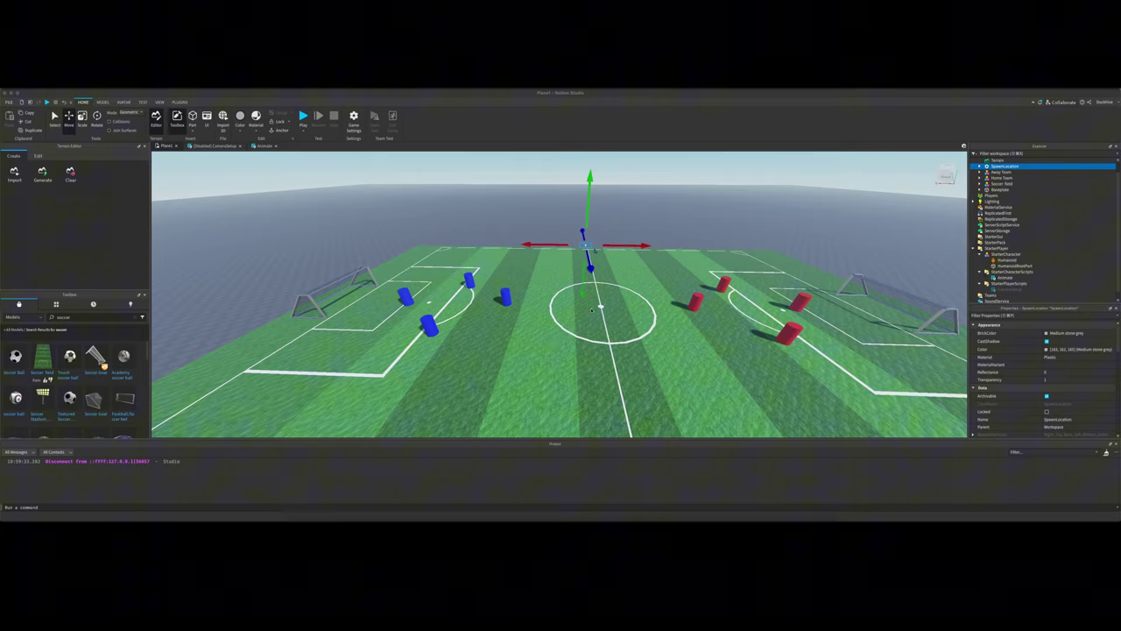
- Undo raising Soccer Field to height 15 and set its Origin Position to 0, 7, 0
{"action": "left_click", "coordinate": [487, 323]}
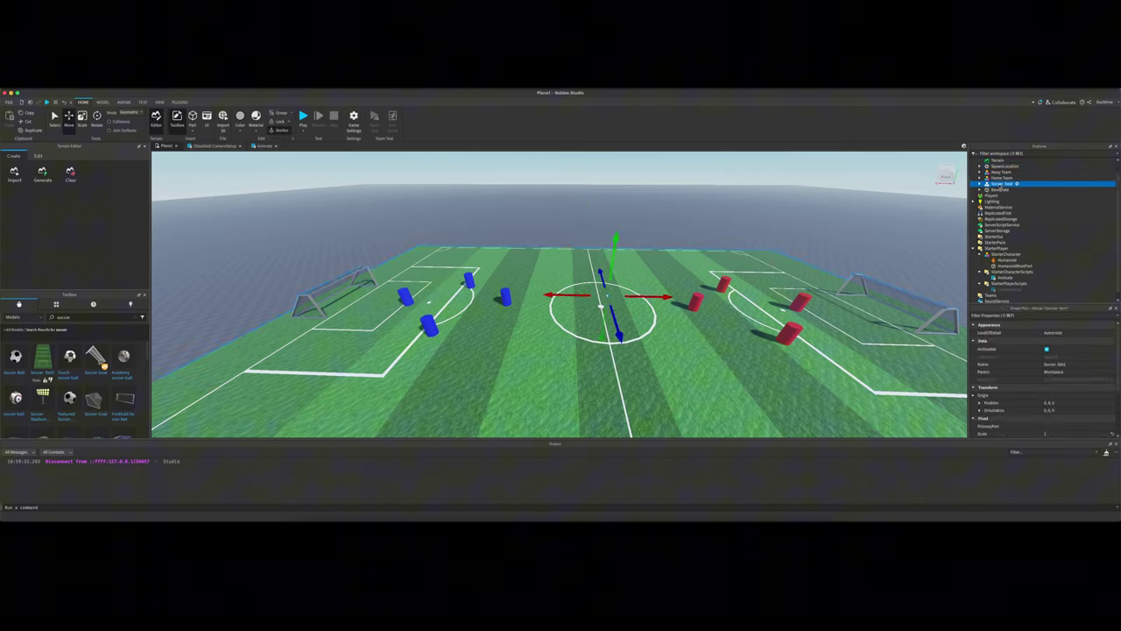
{"action": "scroll", "coordinate": [1019, 363], "scroll_direction": "down", "scroll_amount": 2}
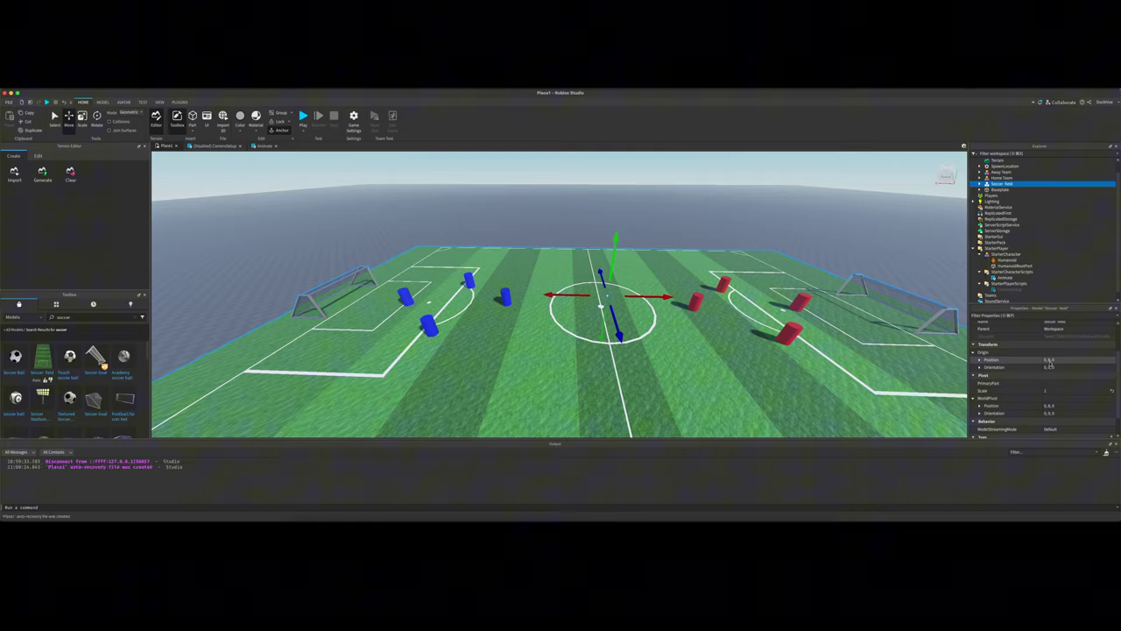
{"action": "key", "text": "Return"}
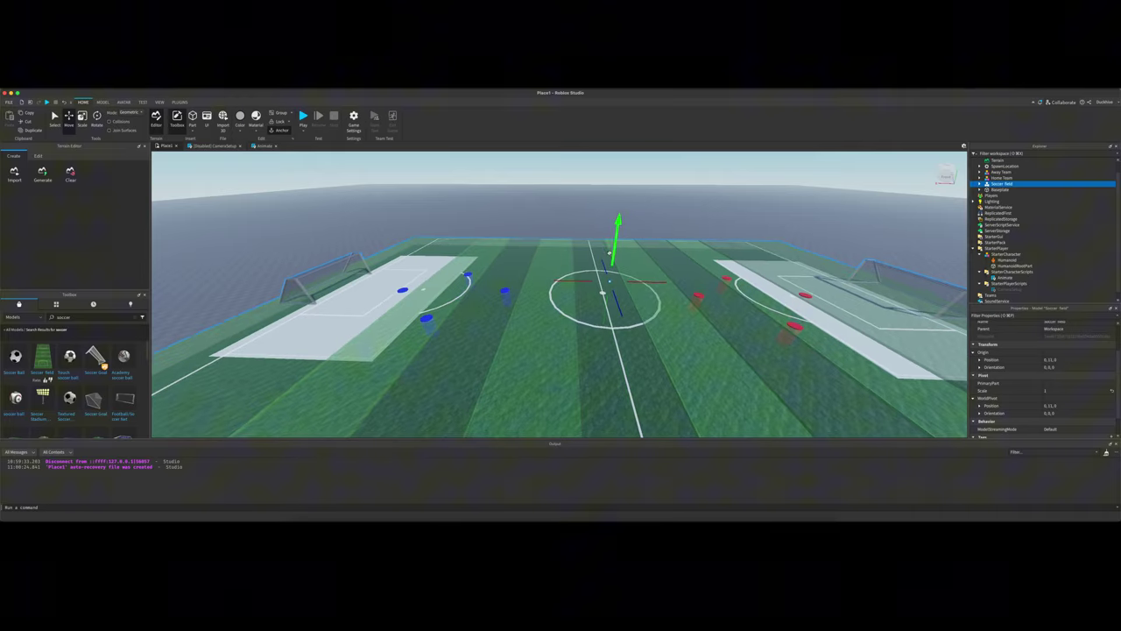
{"action": "key", "text": "ctrl+z"}
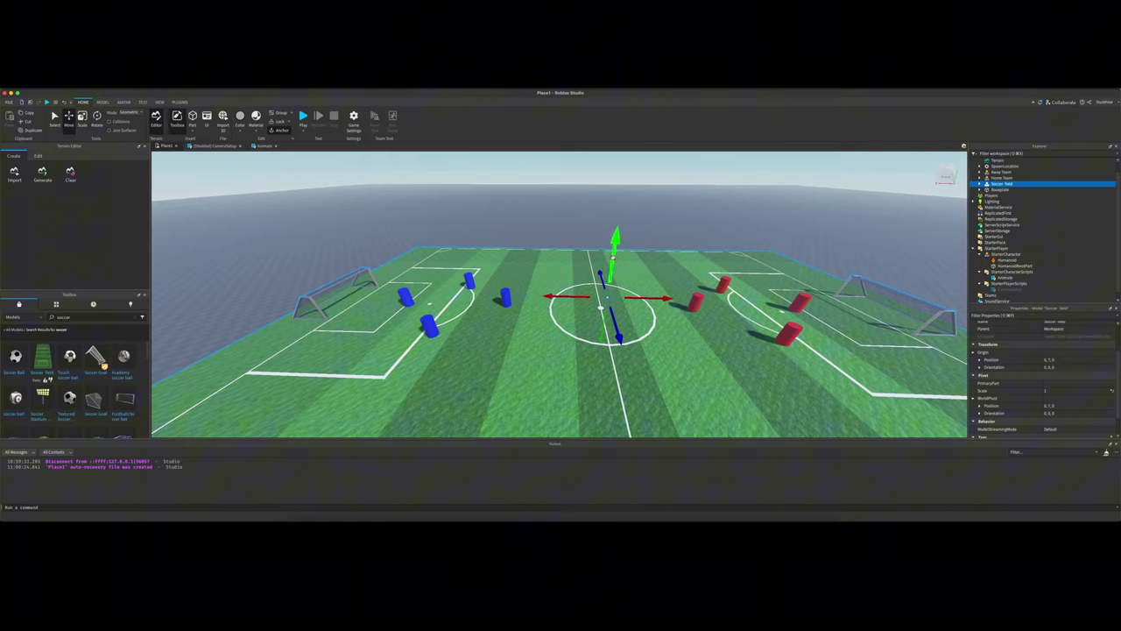
{"action": "left_click", "coordinate": [1048, 361]}
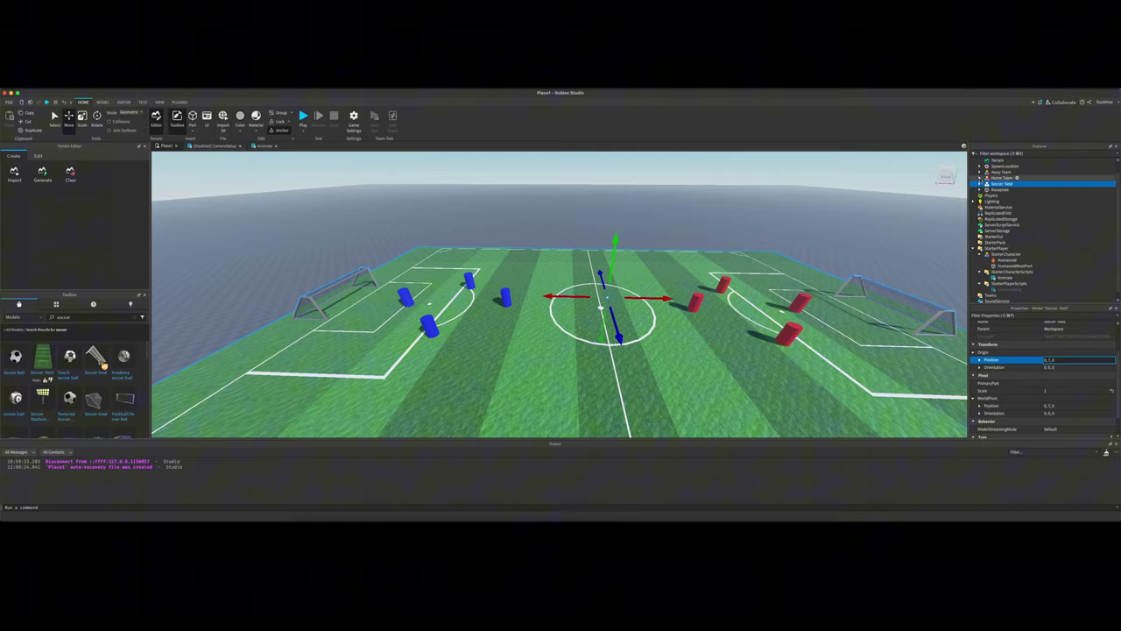
- Expand Home Team and Away Team, review the first Away Team Character's properties, then select Away Team
{"action": "left_click", "coordinate": [981, 178]}
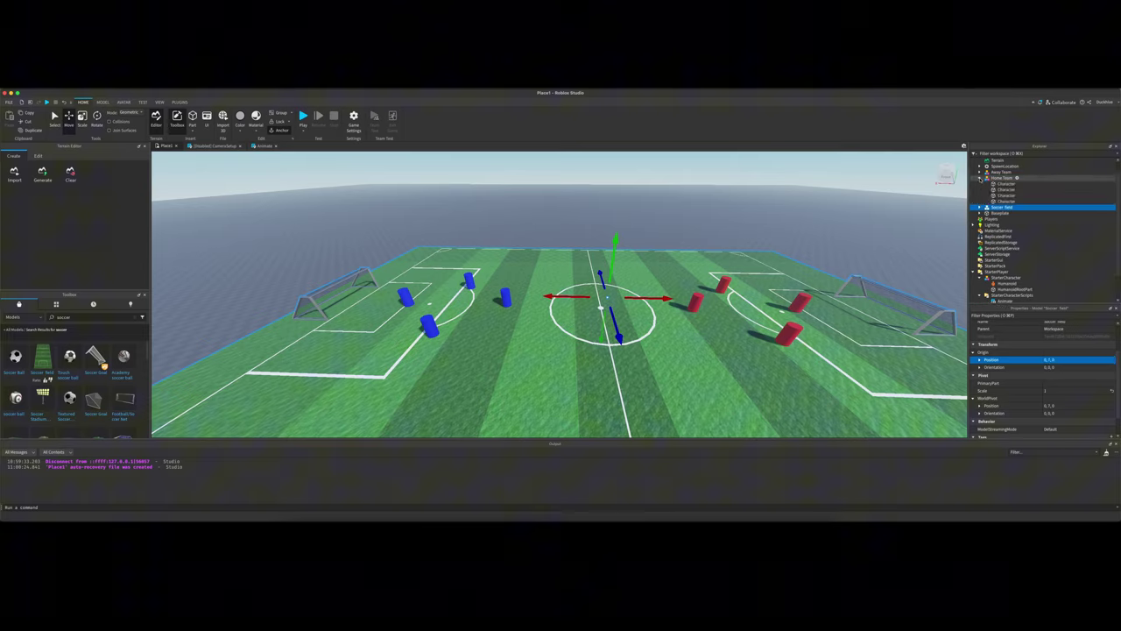
{"action": "left_click", "coordinate": [980, 172]}
{"action": "scroll", "coordinate": [986, 175], "scroll_direction": "up", "scroll_amount": 1}
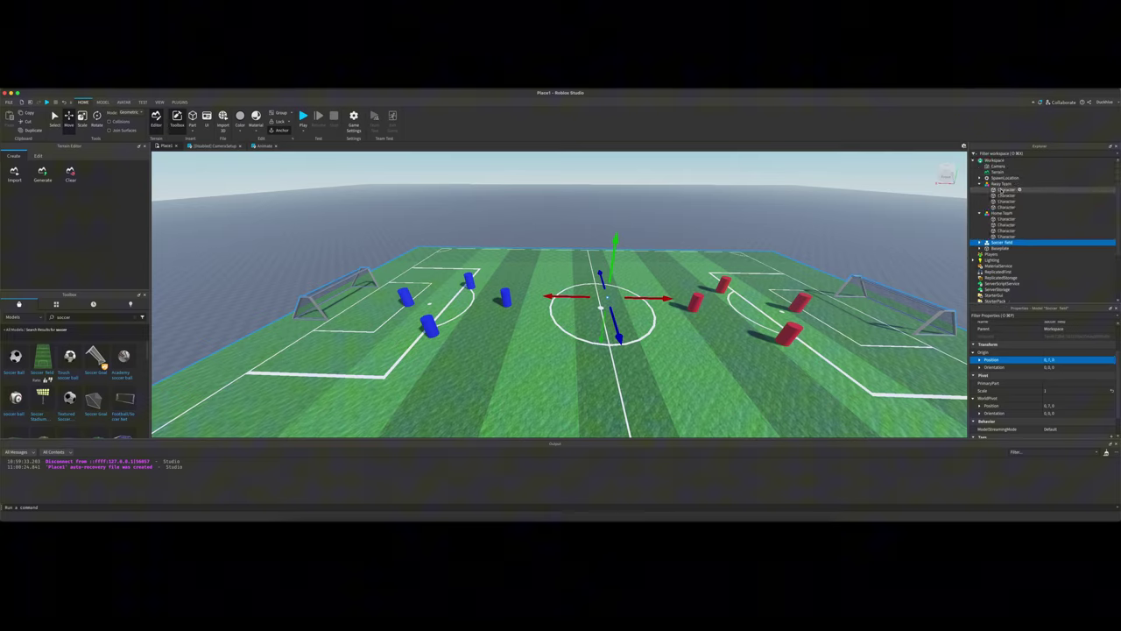
{"action": "left_click", "coordinate": [1003, 189]}
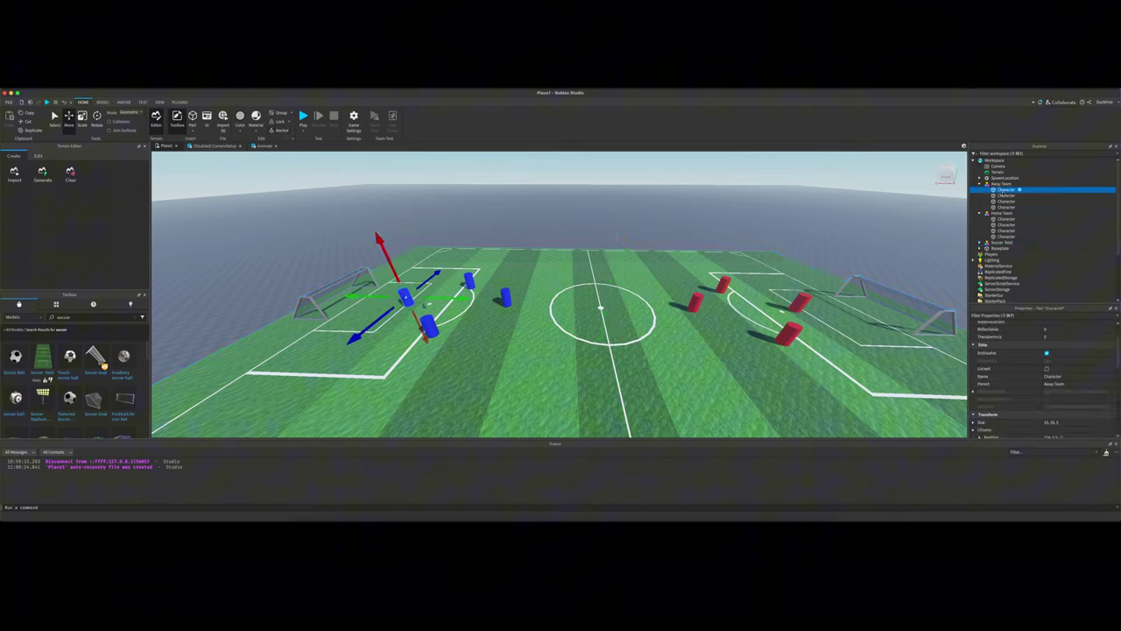
{"action": "scroll", "coordinate": [1036, 413], "scroll_direction": "down", "scroll_amount": 5}
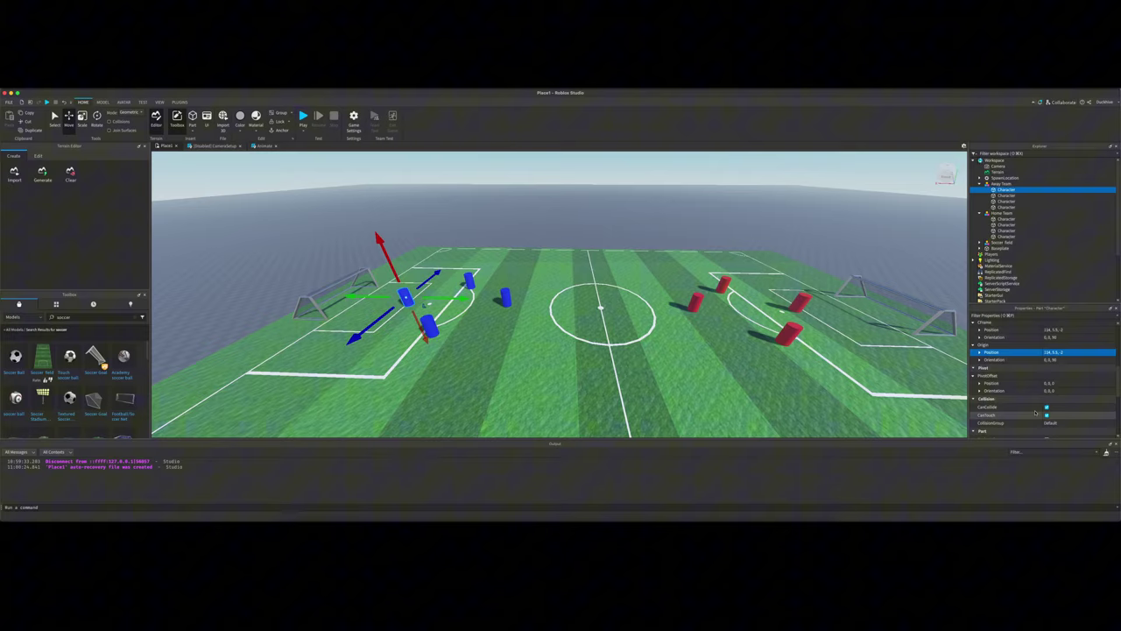
{"action": "scroll", "coordinate": [1036, 413], "scroll_direction": "down", "scroll_amount": 5}
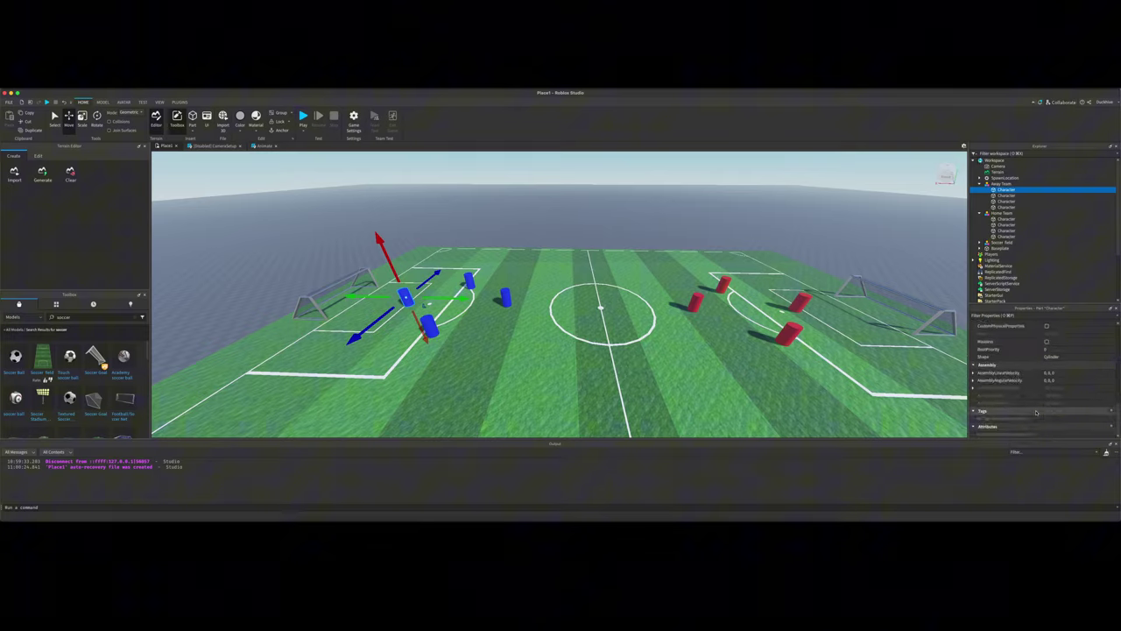
{"action": "scroll", "coordinate": [1045, 412], "scroll_direction": "up", "scroll_amount": 3}
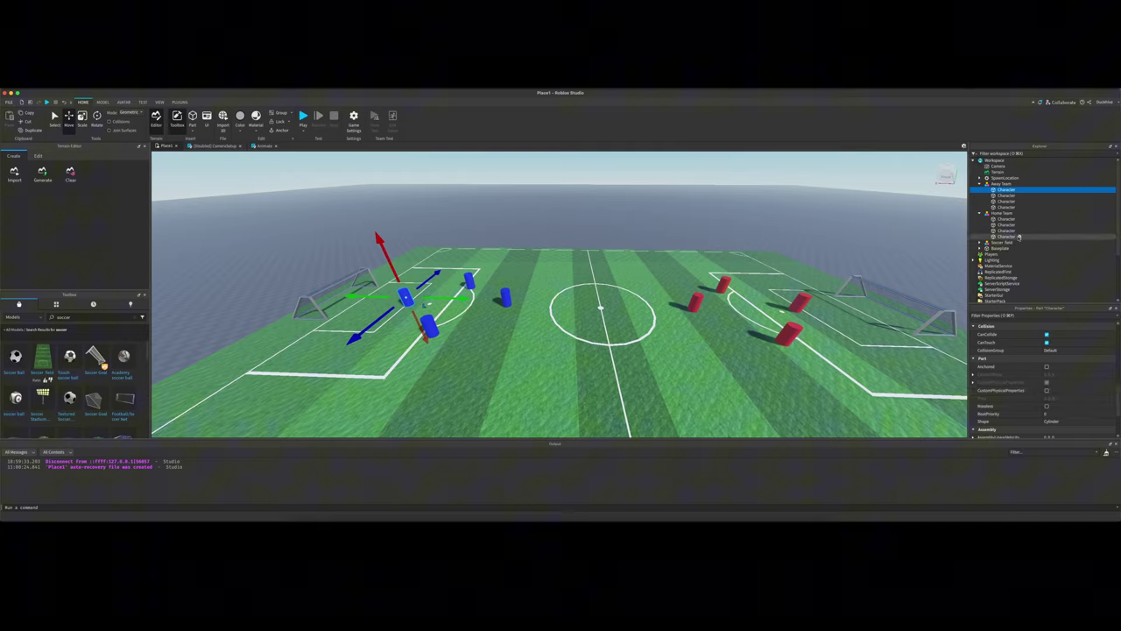
{"action": "scroll", "coordinate": [1054, 335], "scroll_direction": "down", "scroll_amount": 5}
{"action": "scroll", "coordinate": [1054, 335], "scroll_direction": "up", "scroll_amount": 2}
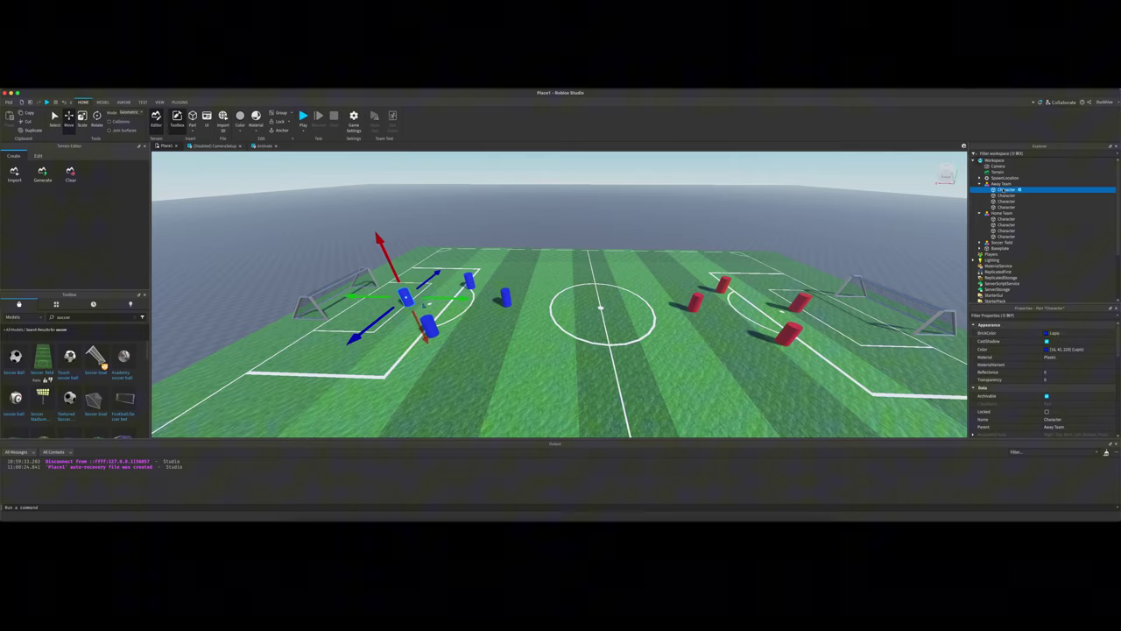
{"action": "left_click", "coordinate": [1002, 184]}
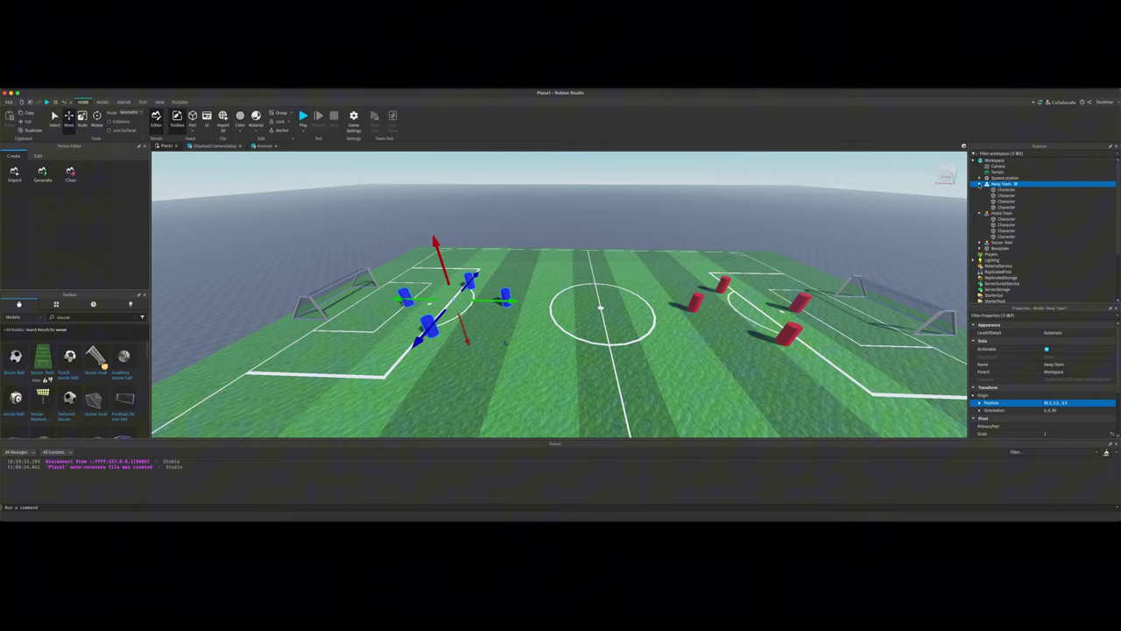
- Collapse the Away Team and Home Team groups and select Home Team
{"action": "left_click", "coordinate": [980, 184]}
{"action": "left_click", "coordinate": [980, 189]}
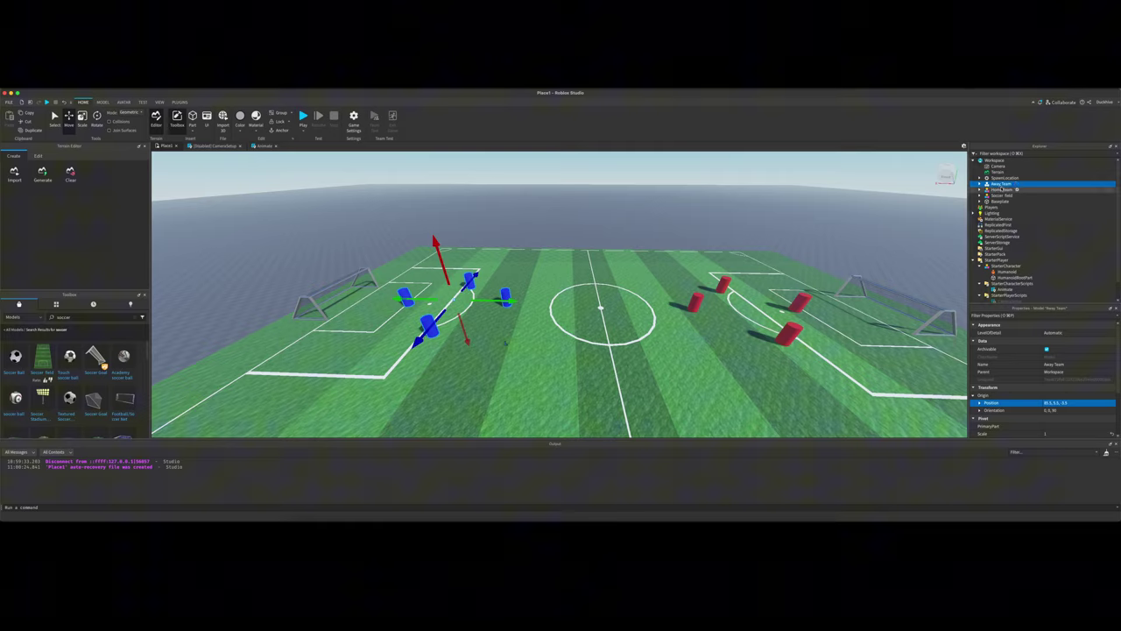
{"action": "left_click", "coordinate": [1002, 188]}
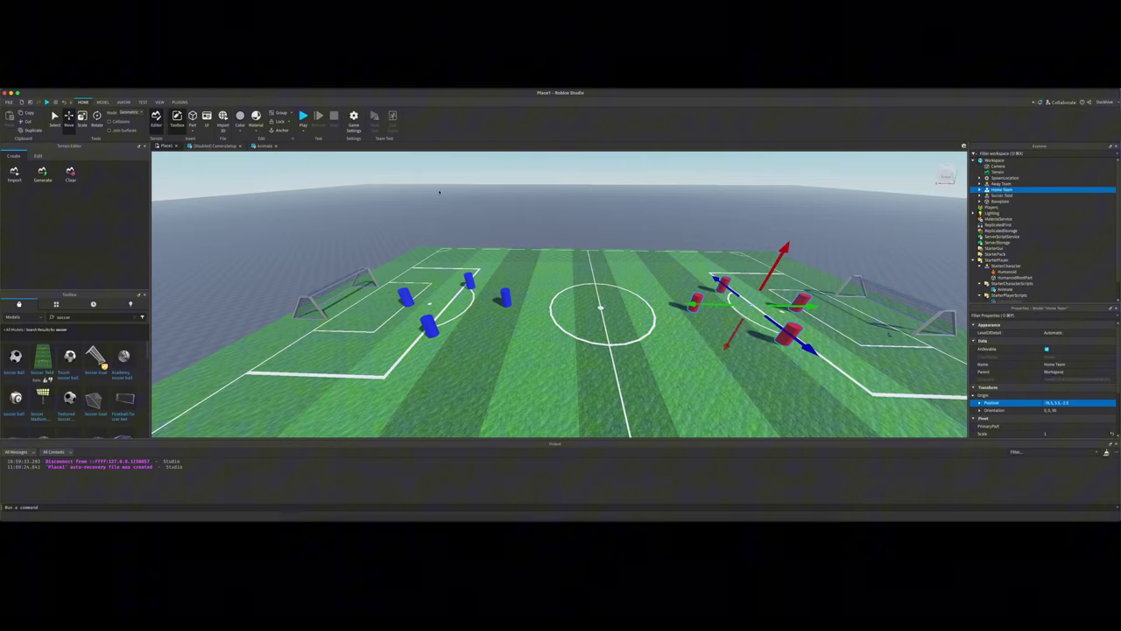
{"action": "scroll", "coordinate": [991, 236], "scroll_direction": "down", "scroll_amount": 1}
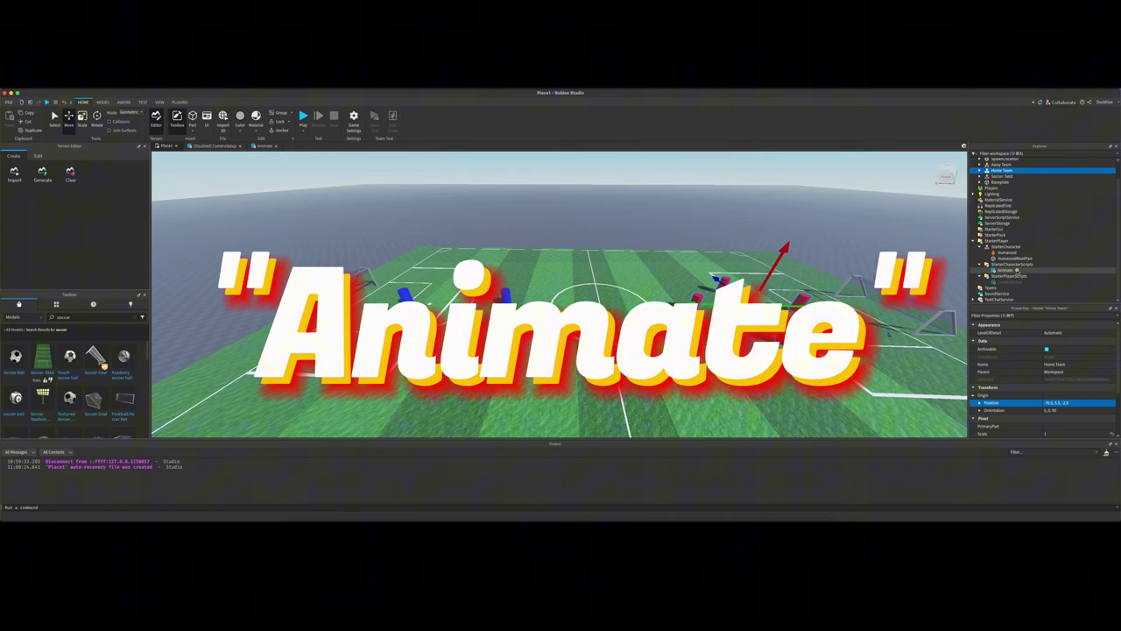
{"action": "double_click", "coordinate": [1006, 271]}
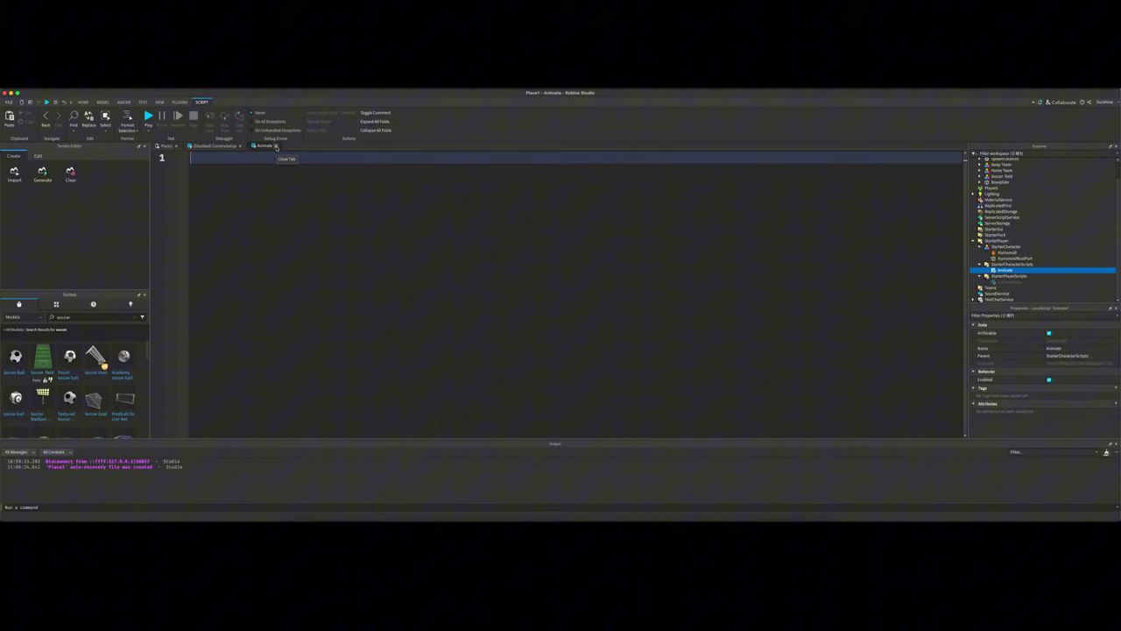
{"action": "left_click", "coordinate": [276, 147]}
{"action": "left_click", "coordinate": [165, 145]}
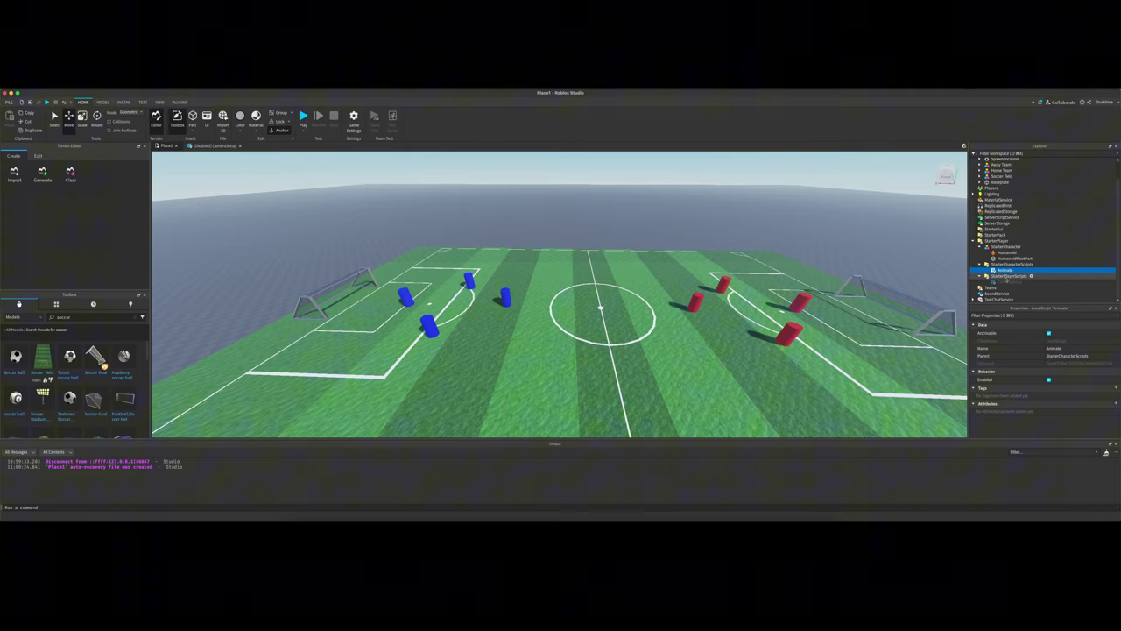
- Enable the CameraSetup script in Explorer and open its code
{"action": "right_click", "coordinate": [1008, 282]}
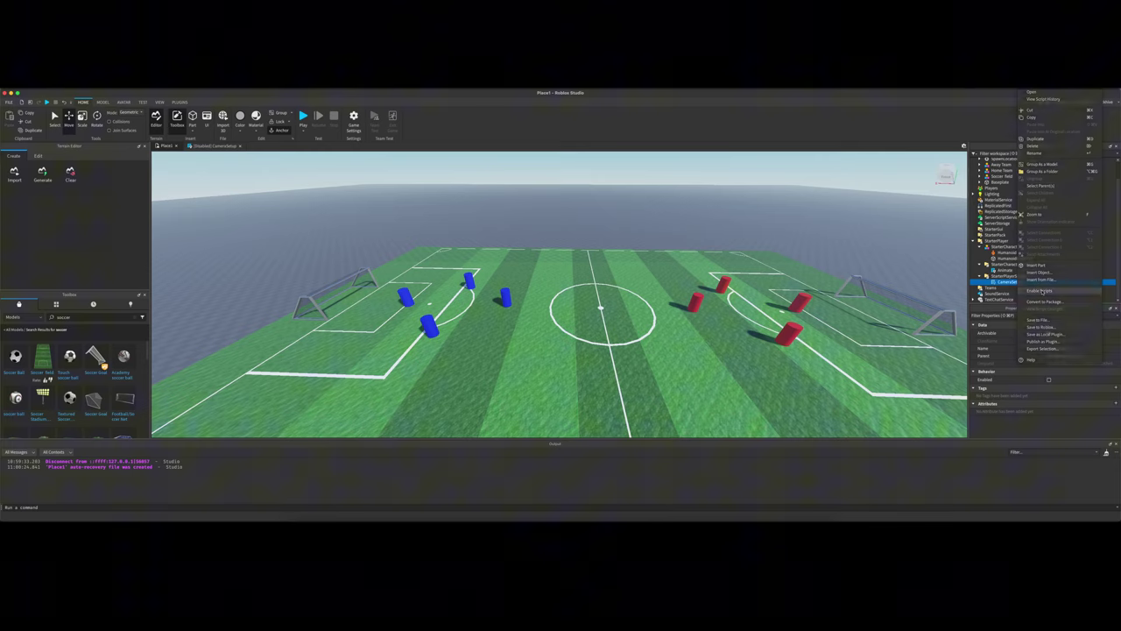
{"action": "left_click", "coordinate": [1038, 290]}
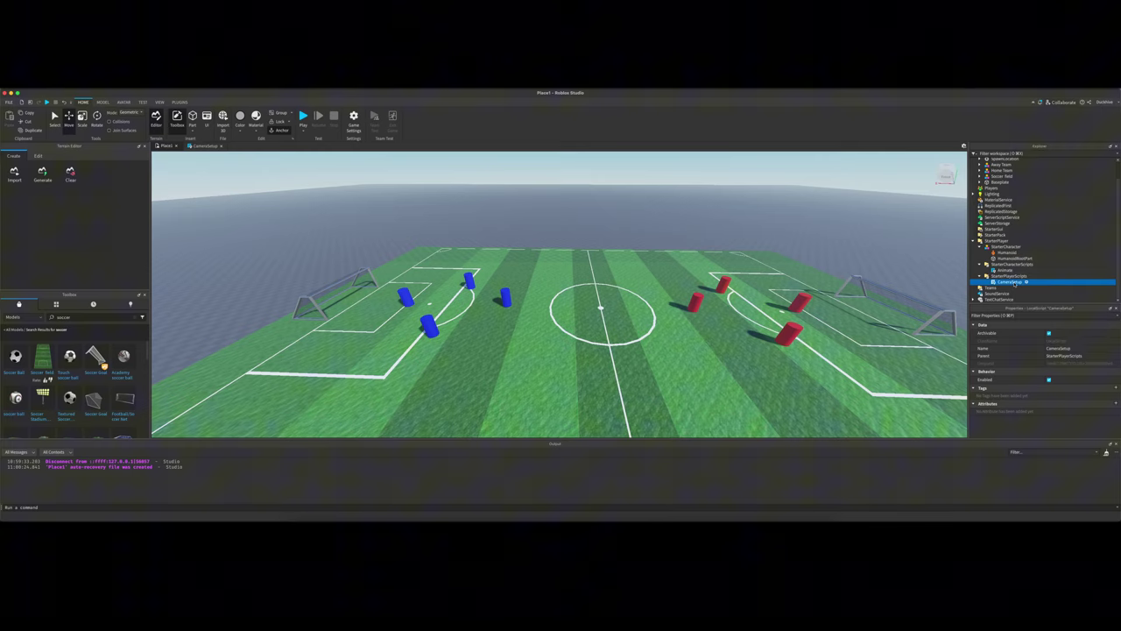
{"action": "double_click", "coordinate": [1012, 282]}
- Review the player, camera and team declarations and the line disabling character auto-loading
{"action": "left_click_drag", "start_coordinate": [741, 239], "coordinate": [167, 158]}
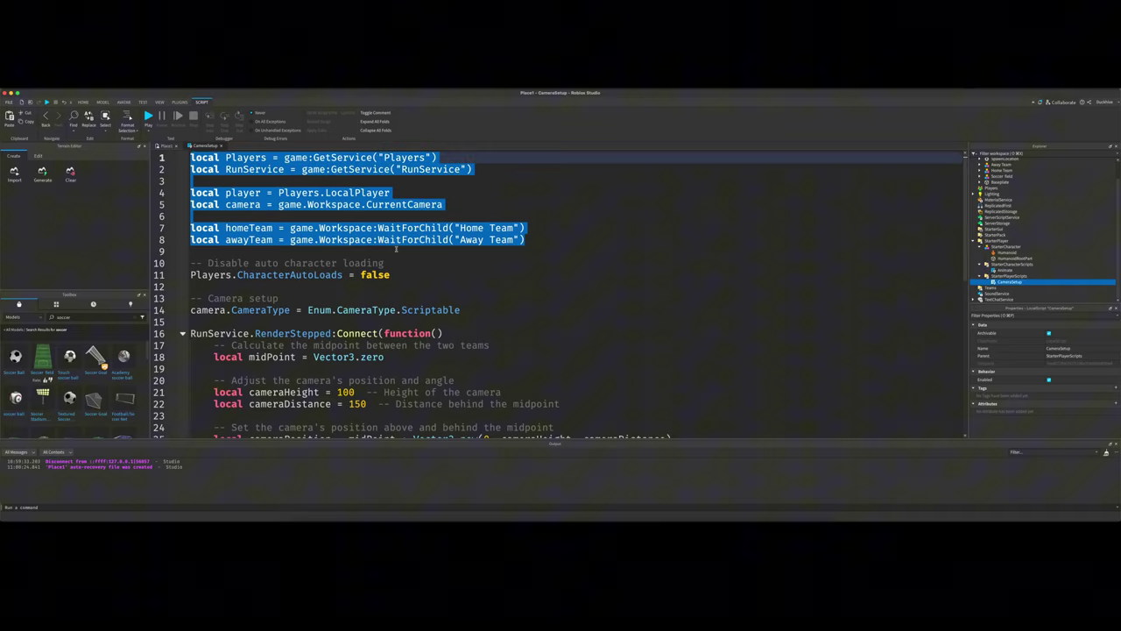
{"action": "scroll", "coordinate": [396, 250], "scroll_direction": "down", "scroll_amount": 2}
{"action": "left_click_drag", "start_coordinate": [393, 205], "coordinate": [180, 205]}
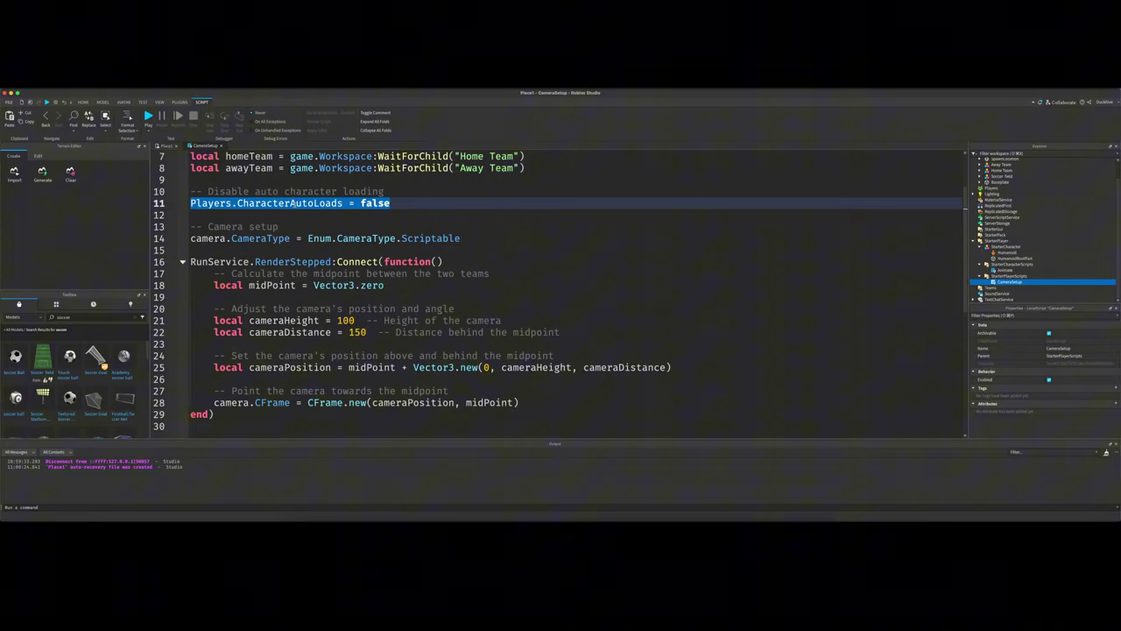
{"action": "scroll", "coordinate": [339, 207], "scroll_direction": "down", "scroll_amount": 2}
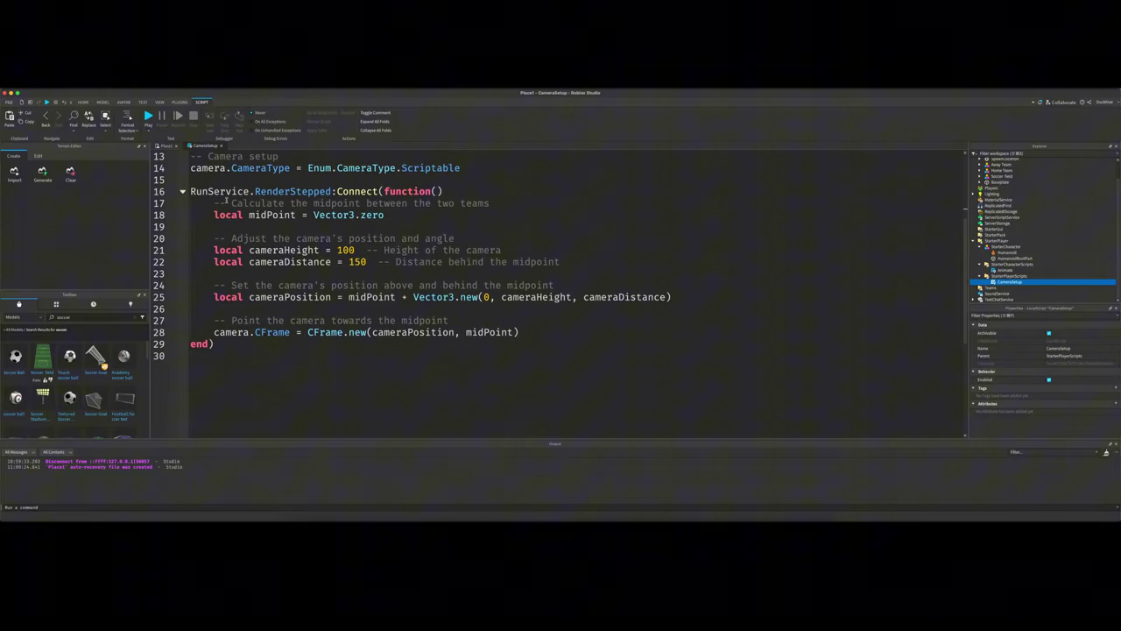
{"action": "scroll", "coordinate": [194, 261], "scroll_direction": "up", "scroll_amount": 2}
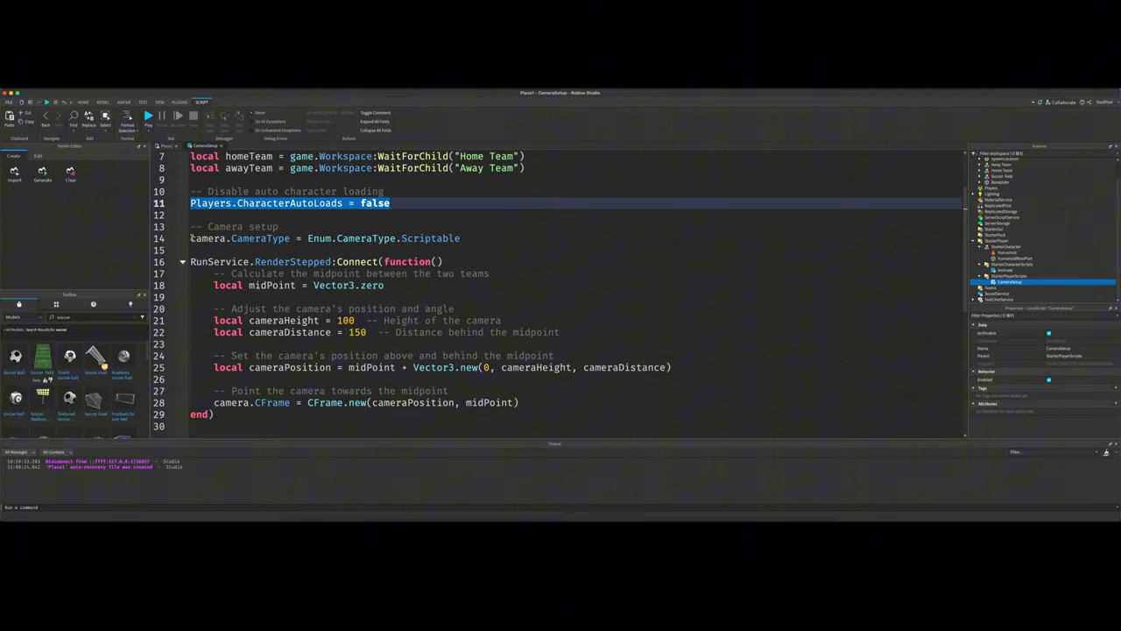
- Walk through the RenderStepped camera block: midPoint at Vector3.zero, height 100, distance 150
{"action": "left_click_drag", "start_coordinate": [191, 226], "coordinate": [213, 414]}
{"action": "left_click", "coordinate": [288, 261]}
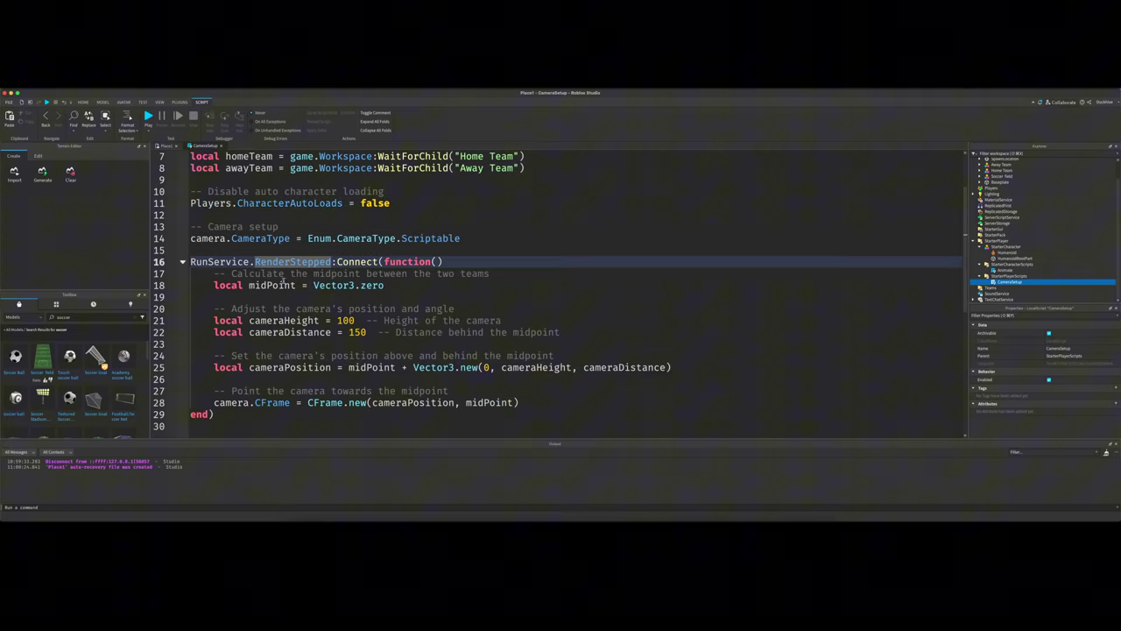
{"action": "left_click", "coordinate": [267, 285]}
{"action": "left_click", "coordinate": [337, 285]}
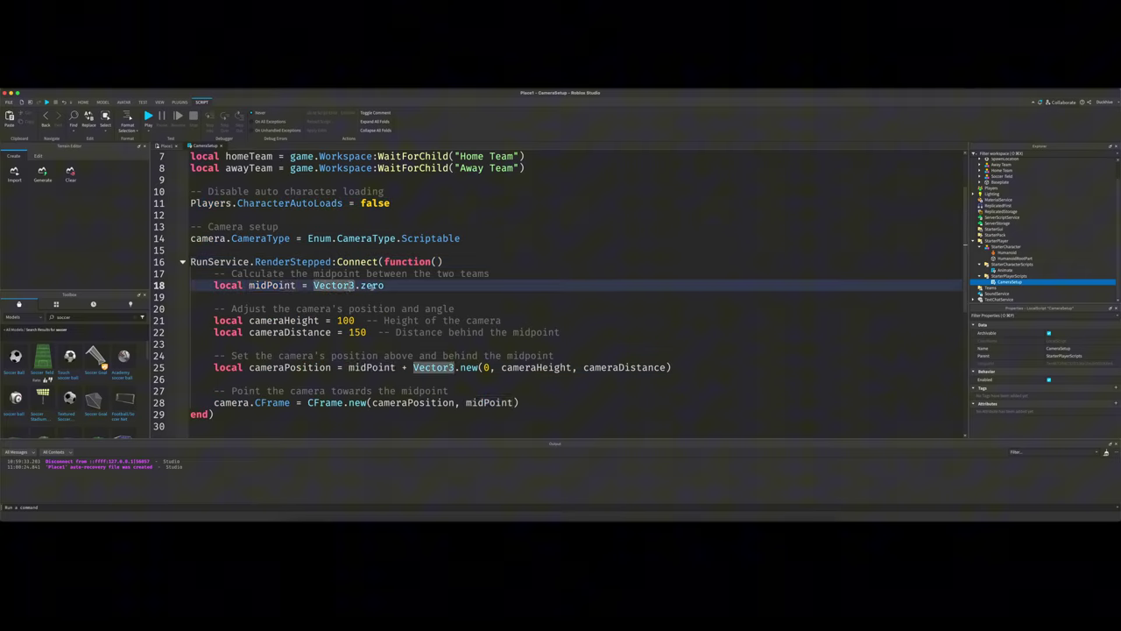
{"action": "left_click", "coordinate": [373, 286]}
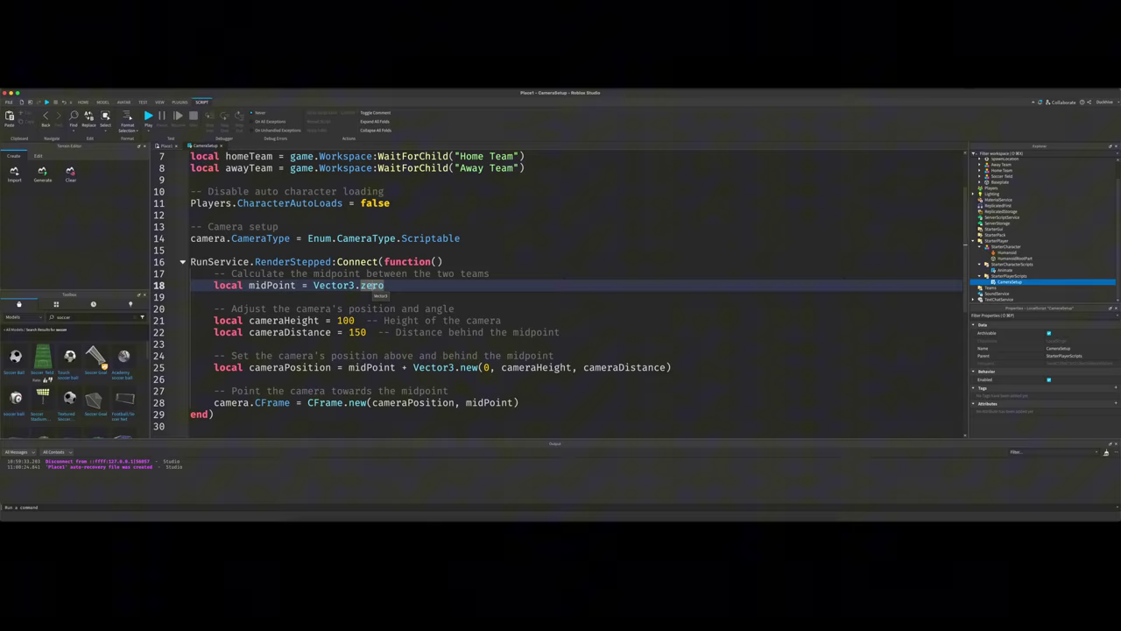
{"action": "scroll", "coordinate": [372, 289], "scroll_direction": "down", "scroll_amount": 2}
{"action": "double_click", "coordinate": [345, 249]}
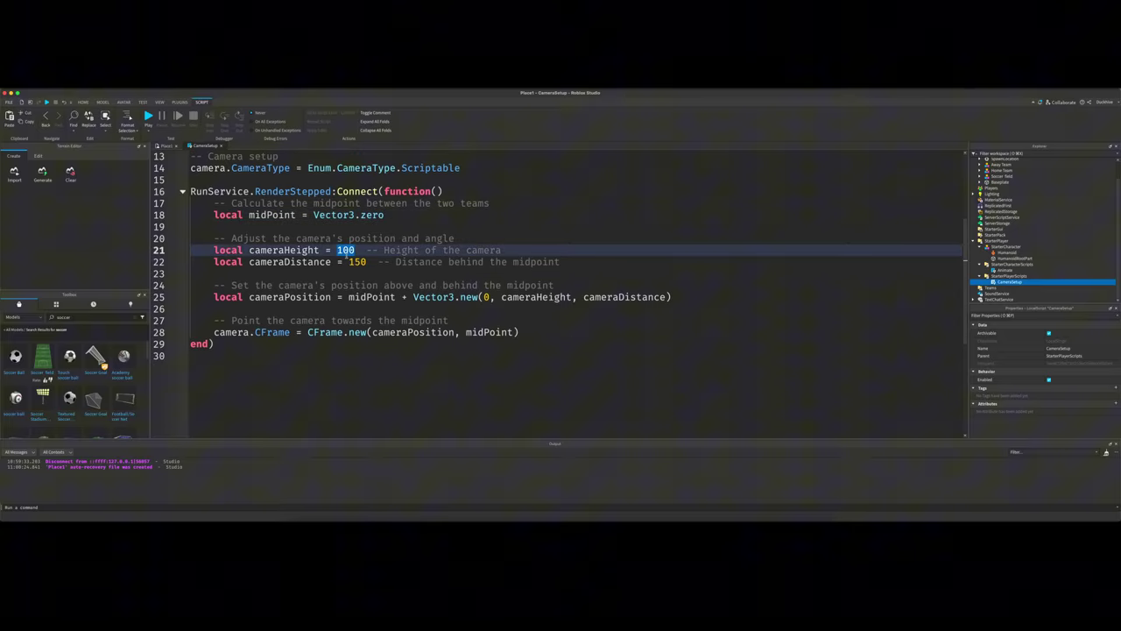
{"action": "double_click", "coordinate": [357, 261]}
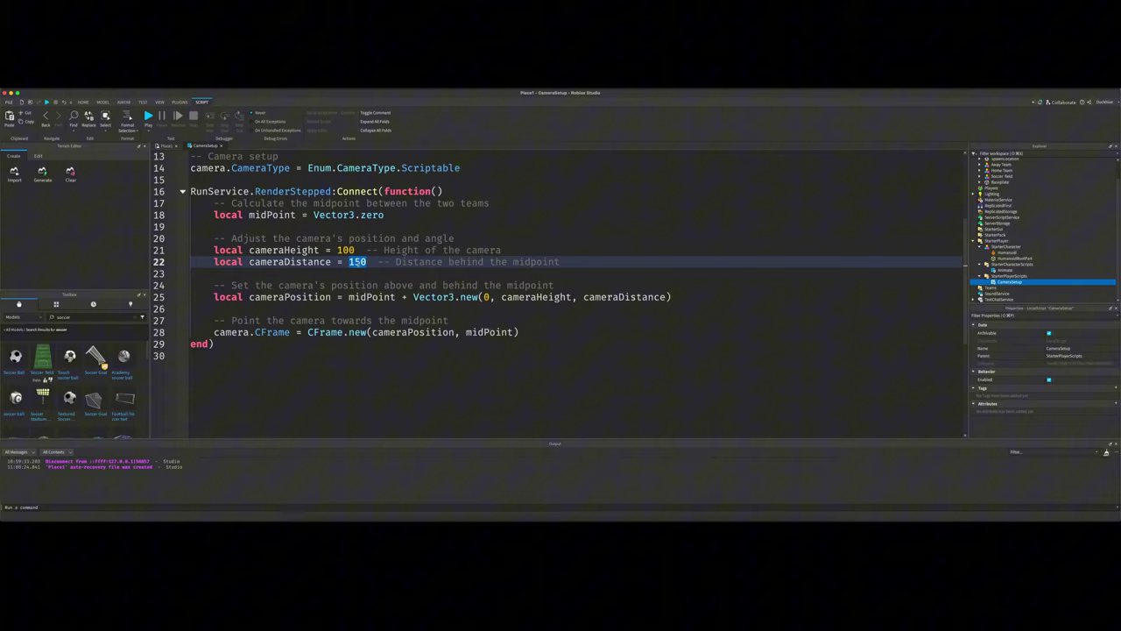
{"action": "type", "text": "300"}
{"action": "left_click", "coordinate": [148, 115]}
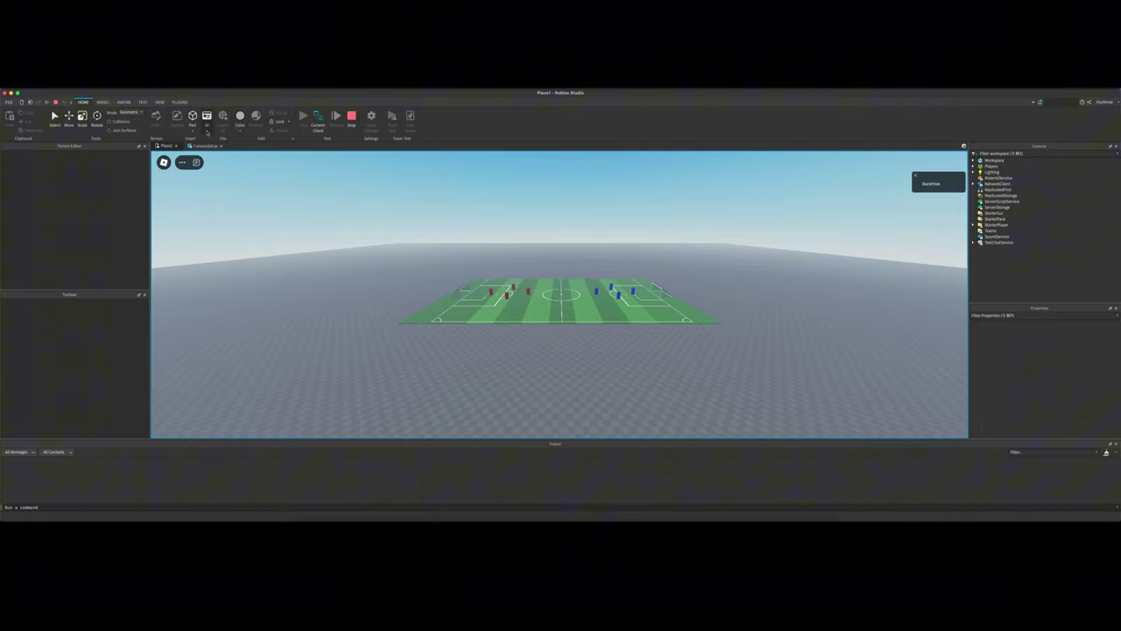
{"action": "left_click", "coordinate": [351, 115]}
{"action": "type", "text": "150"}
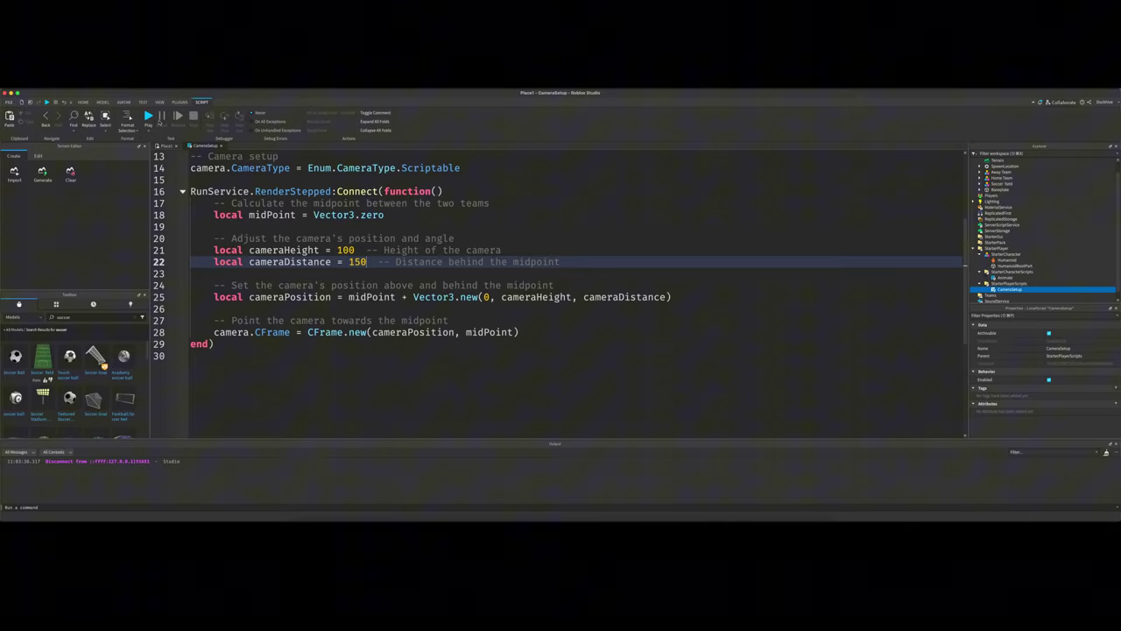
{"action": "left_click", "coordinate": [148, 116]}
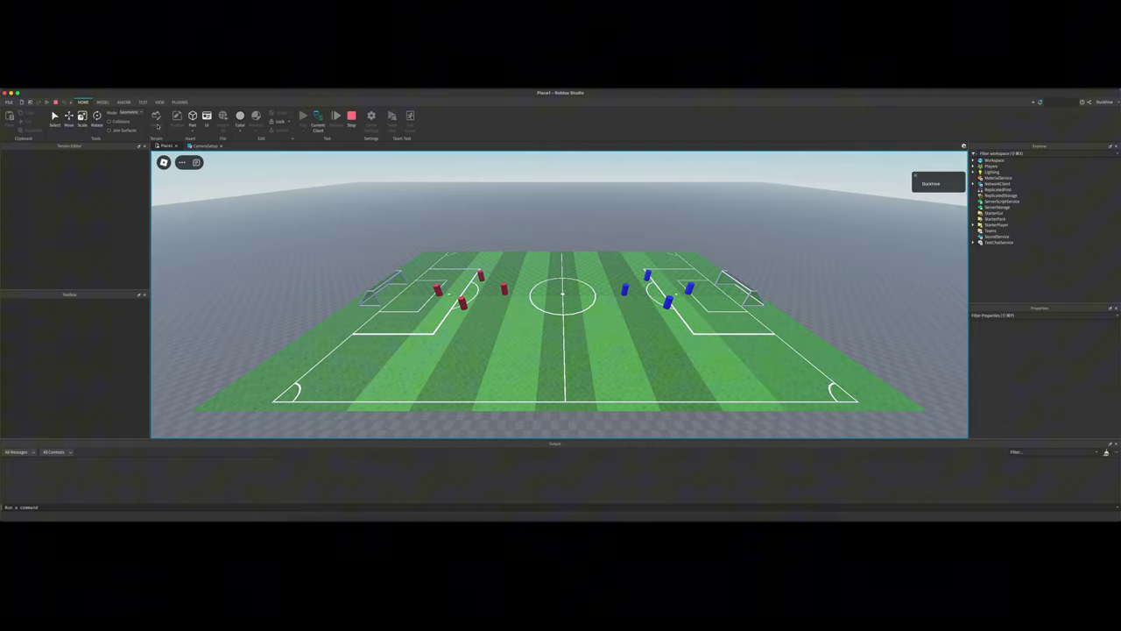
{"action": "left_click", "coordinate": [352, 121]}
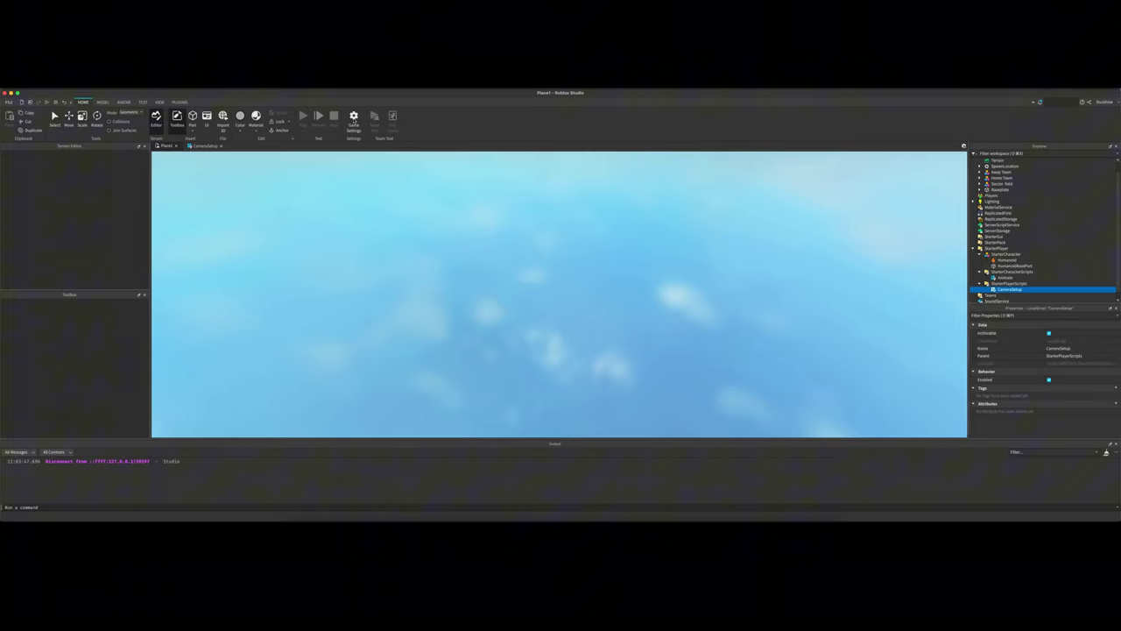
{"action": "left_click", "coordinate": [197, 145]}
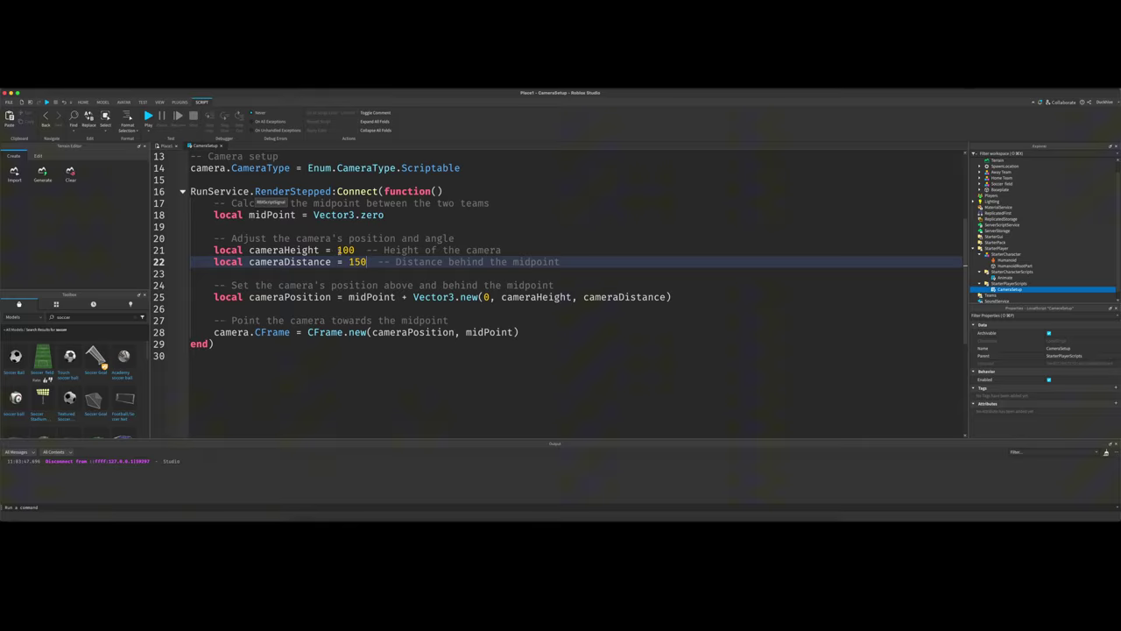
- Highlight the camera height 100, distance 150, cameraPosition offset and CFrame.new looking at midPoint
{"action": "double_click", "coordinate": [345, 250]}
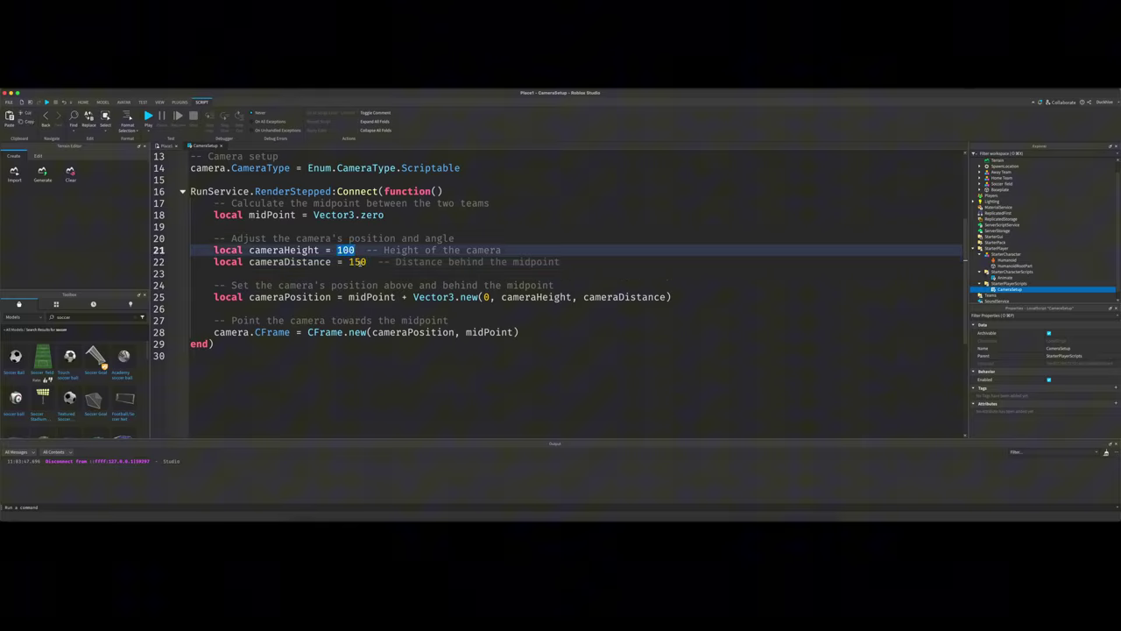
{"action": "left_click", "coordinate": [362, 261]}
{"action": "double_click", "coordinate": [360, 261]}
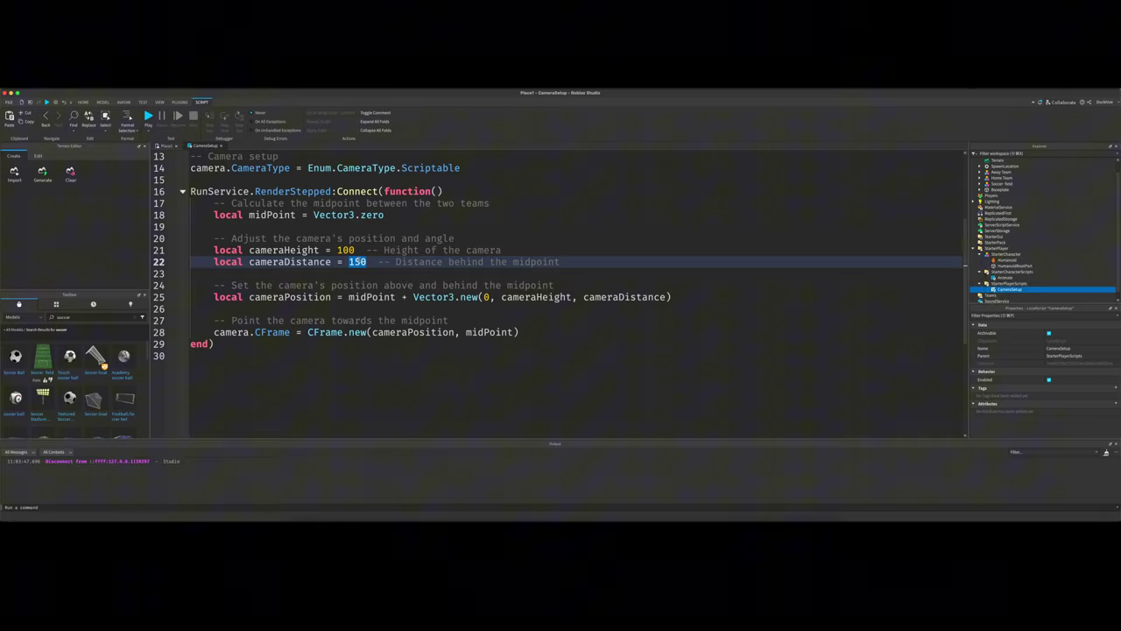
{"action": "left_click_drag", "start_coordinate": [672, 297], "coordinate": [413, 297]}
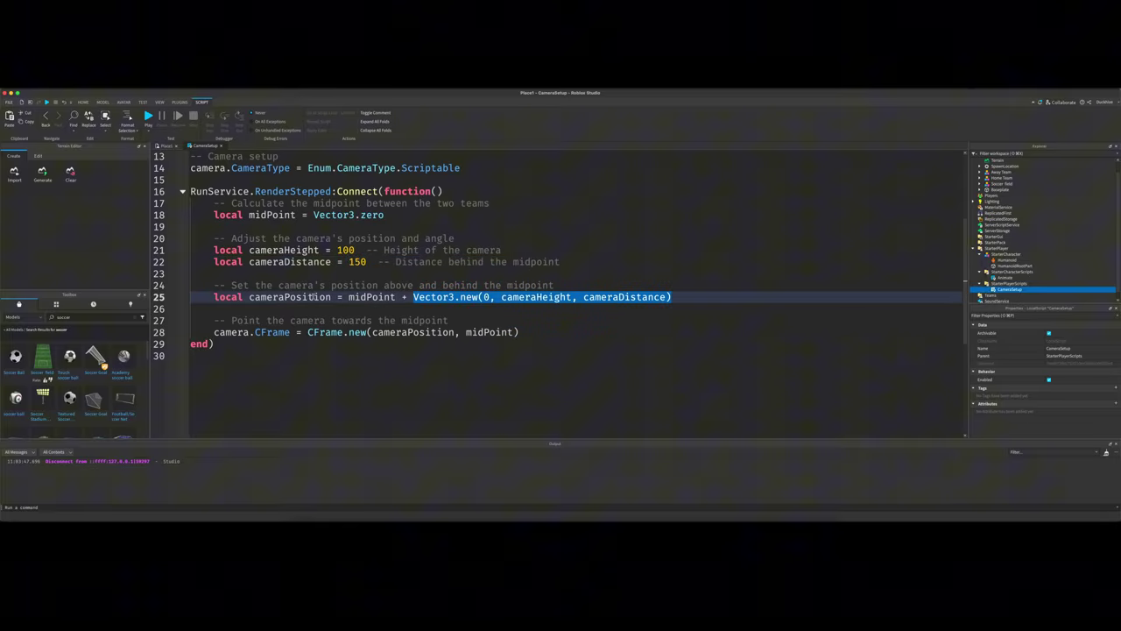
{"action": "double_click", "coordinate": [295, 297]}
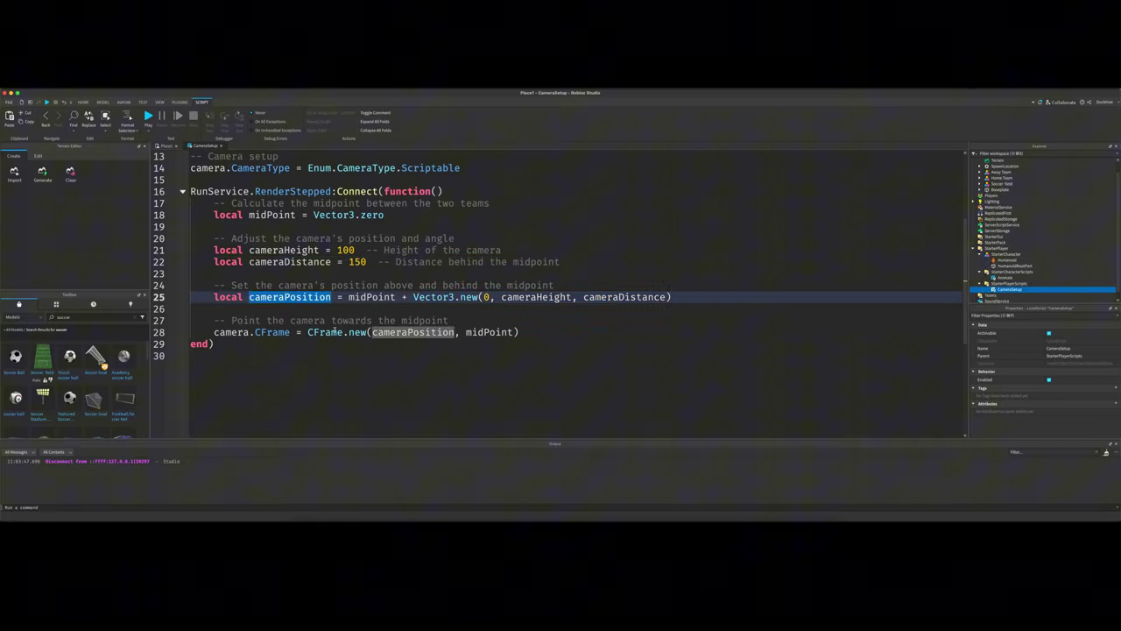
{"action": "double_click", "coordinate": [257, 333]}
{"action": "double_click", "coordinate": [413, 332]}
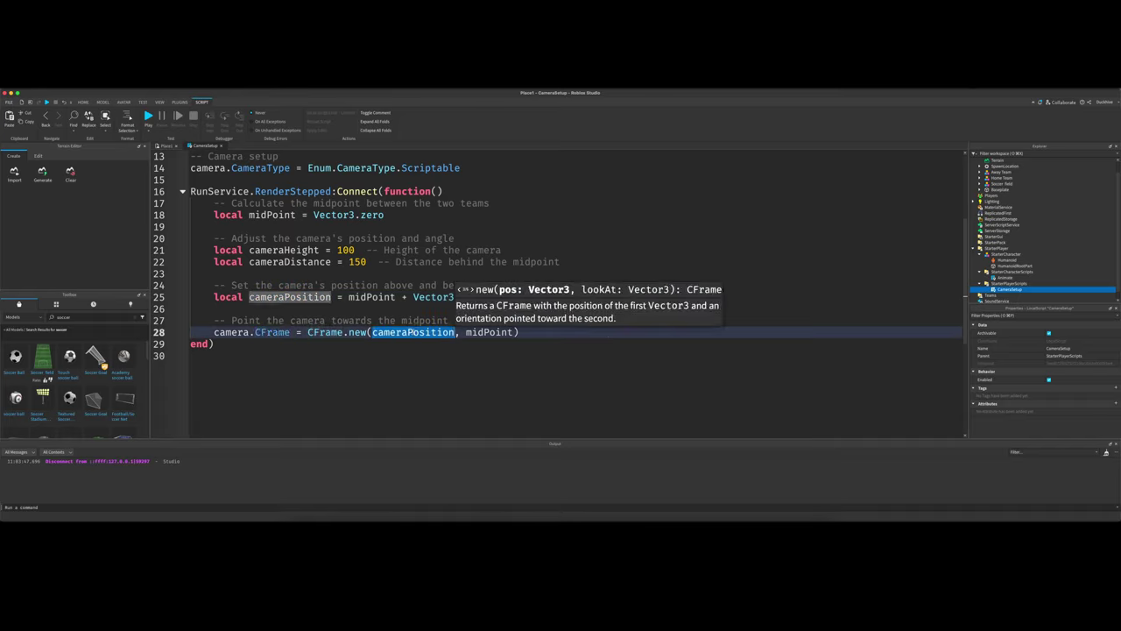
{"action": "double_click", "coordinate": [489, 333]}
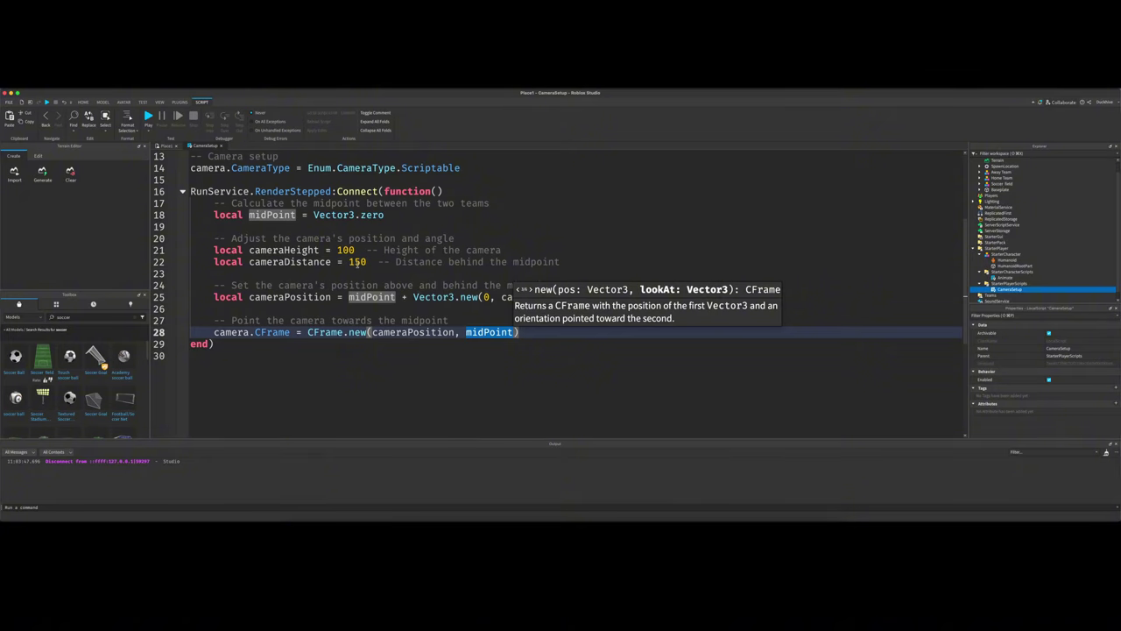
- Scroll back through CameraSetup to the auto-load comment, leaving the code unchanged
{"action": "scroll", "coordinate": [357, 261], "scroll_direction": "up", "scroll_amount": 4}
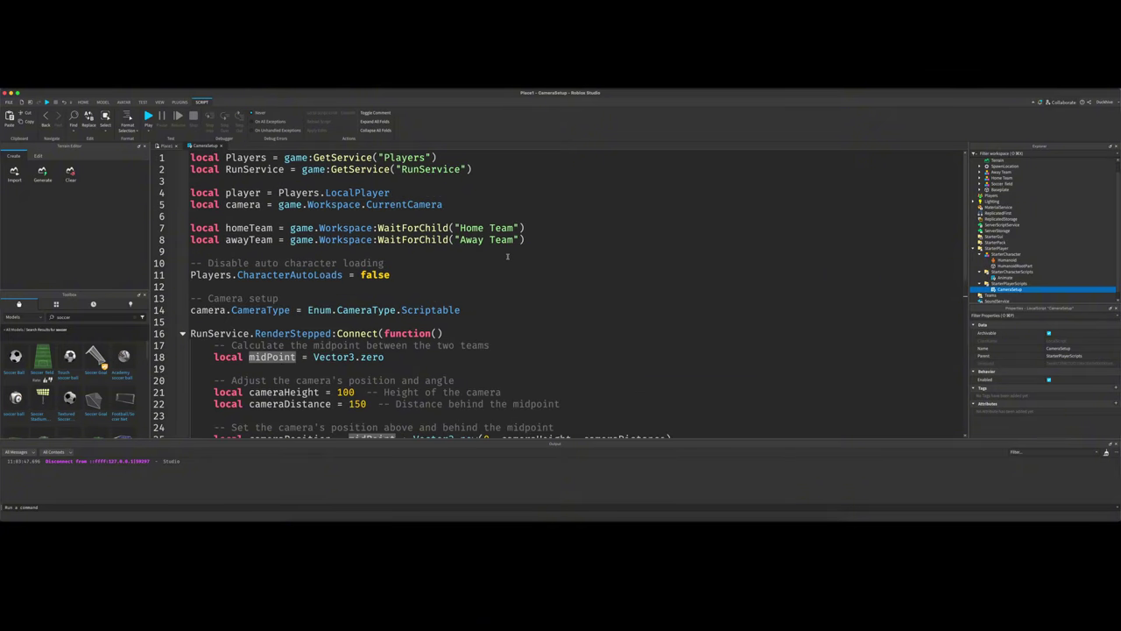
{"action": "left_click", "coordinate": [507, 258]}
{"action": "scroll", "coordinate": [539, 265], "scroll_direction": "down", "scroll_amount": 3}
{"action": "scroll", "coordinate": [539, 266], "scroll_direction": "up", "scroll_amount": 3}
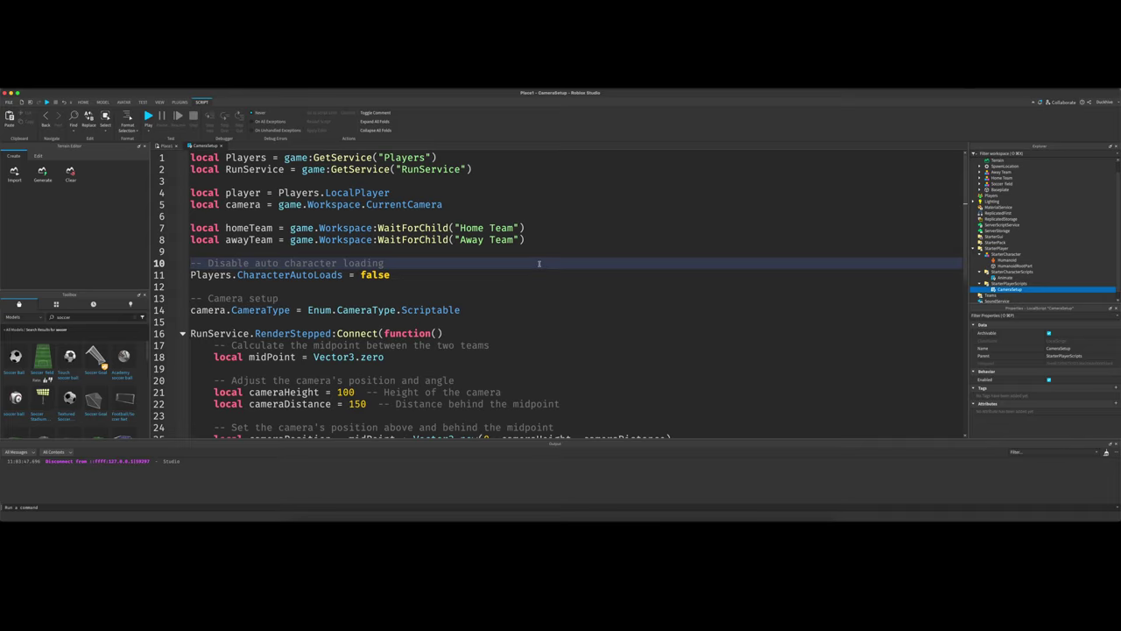
{"action": "scroll", "coordinate": [539, 263], "scroll_direction": "down", "scroll_amount": 2}
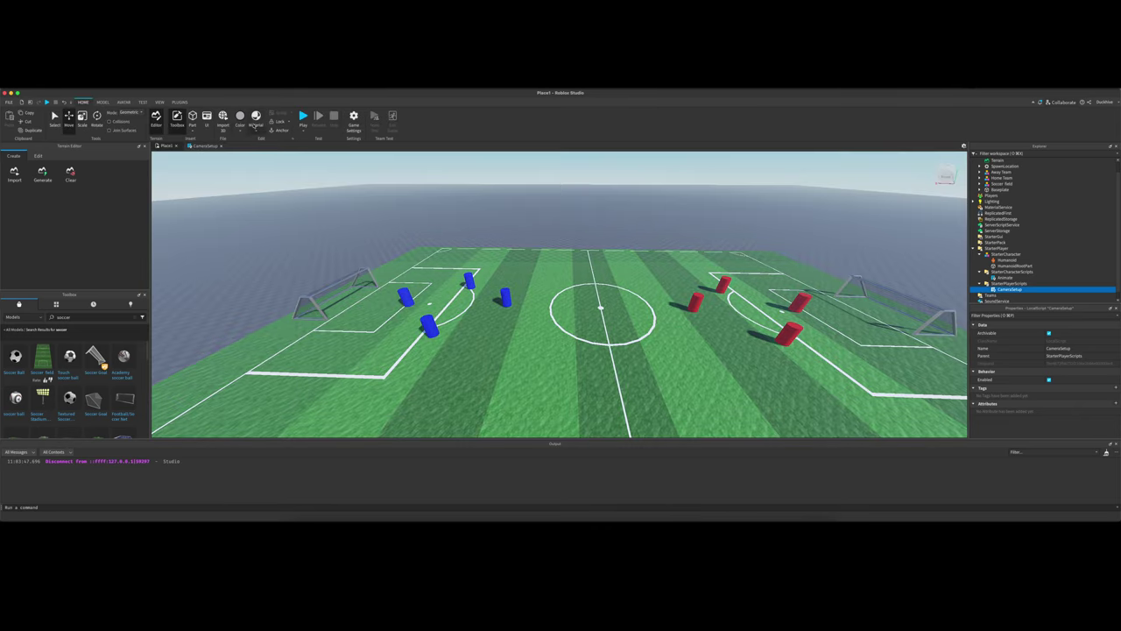
- Start a playtest to view the field from the fixed overhead camera
{"action": "left_click", "coordinate": [302, 116]}
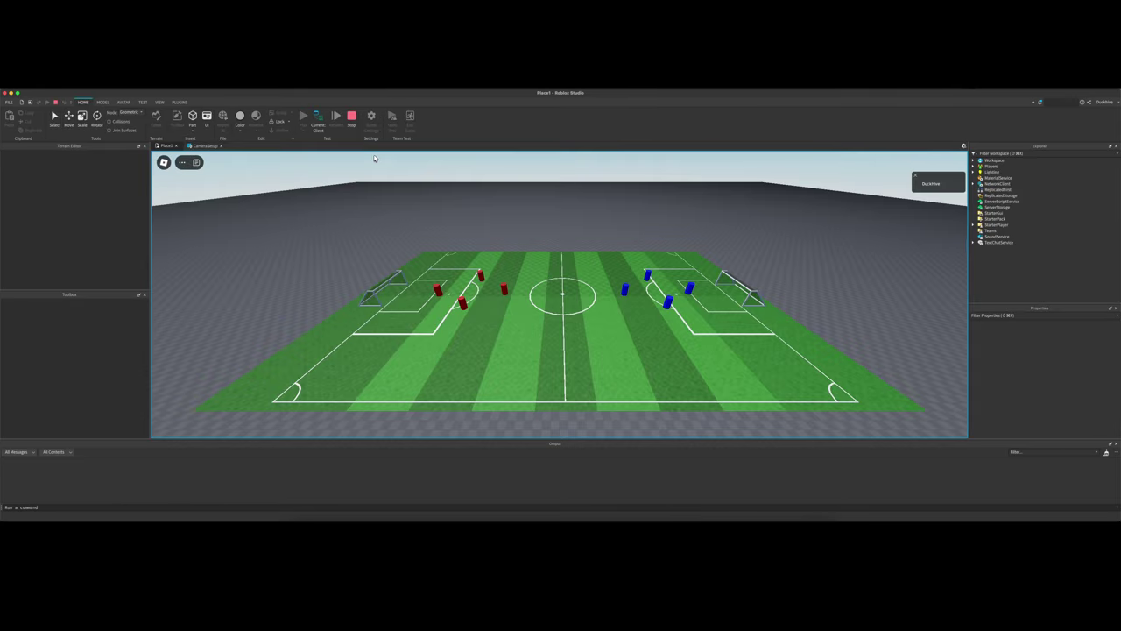